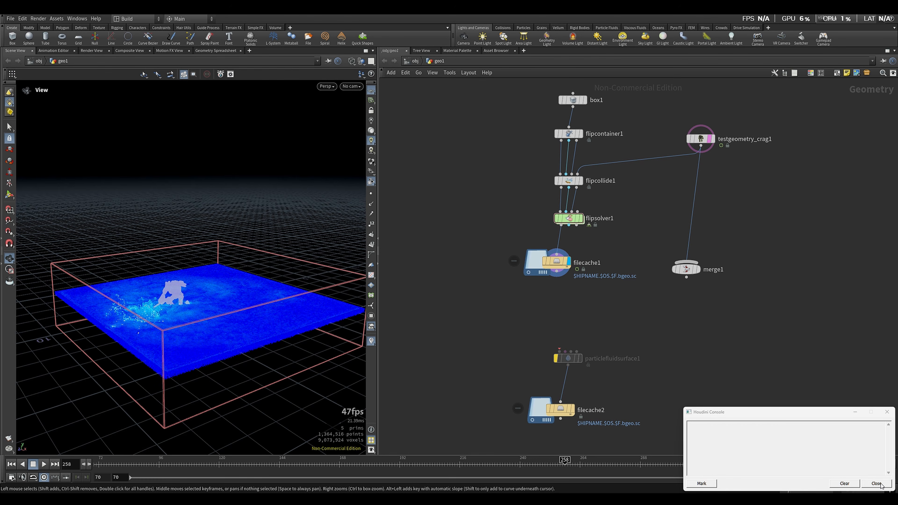
Step: Close the console window and select the box1 node to show its parameters
click(881, 485)
middle_drag(642, 325, 628, 250)
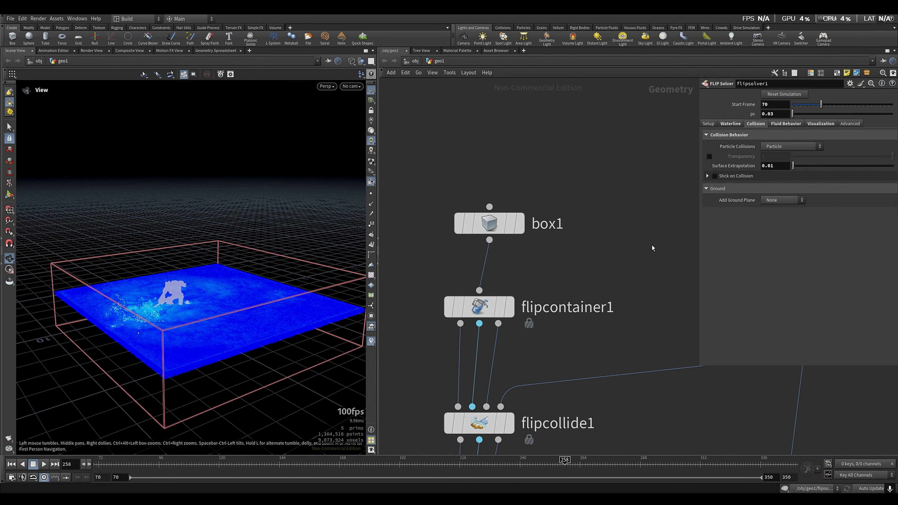
drag(606, 188, 457, 235)
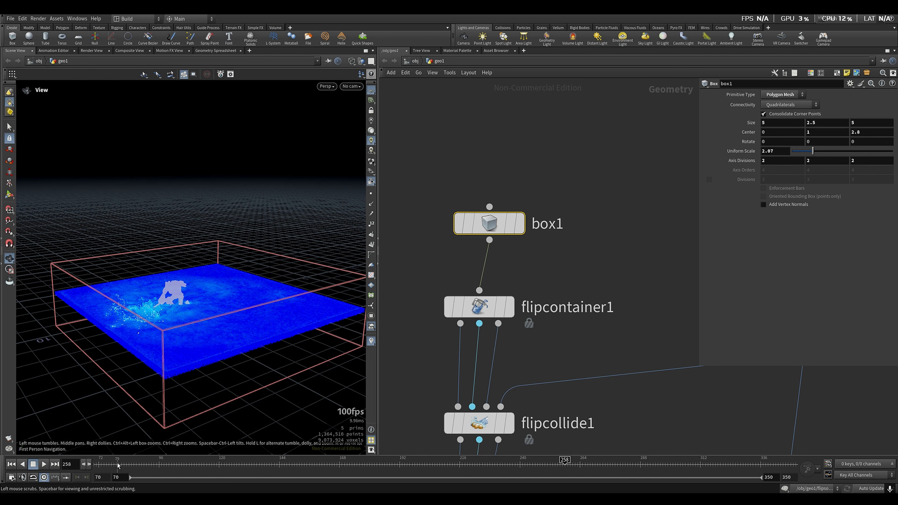
Step: Move the playhead to frame 70 and view the cached fluid around the character
drag(107, 465, 79, 467)
scroll(230, 351, up, 3)
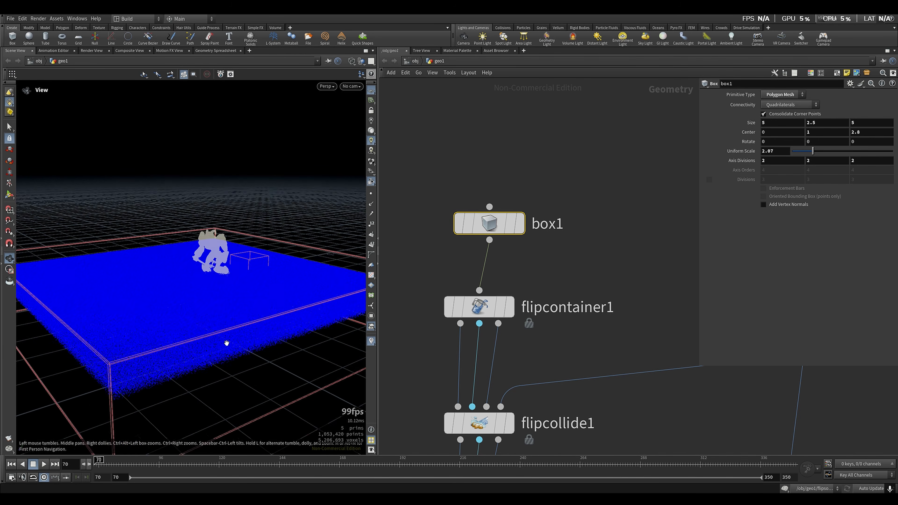
scroll(227, 343, down, 2)
middle_drag(227, 343, 223, 370)
key(Up)
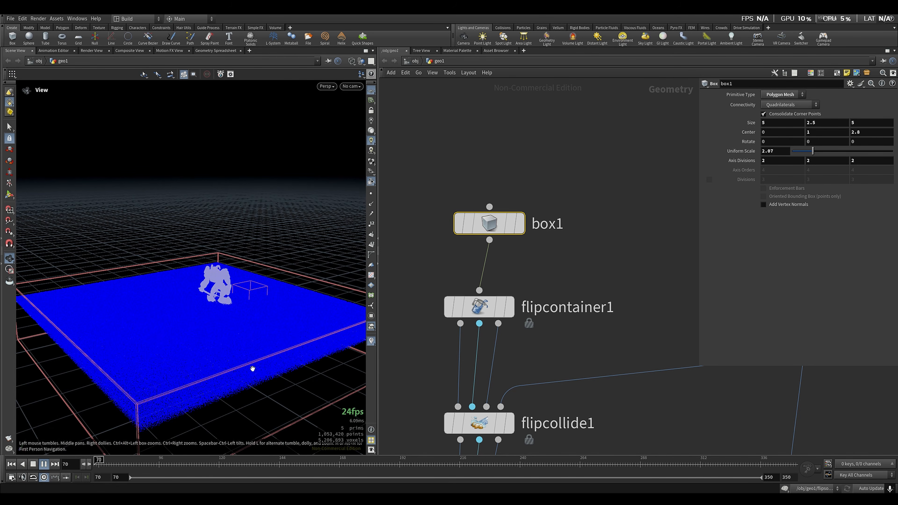
drag(181, 354, 197, 303)
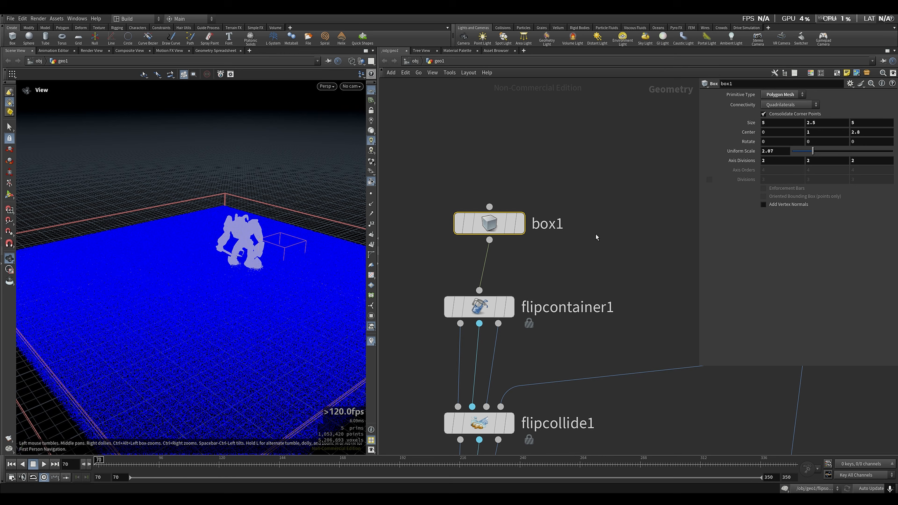
Step: Add a new Box node beside box1 in the geometry network
middle_drag(596, 237, 507, 237)
key(Tab)
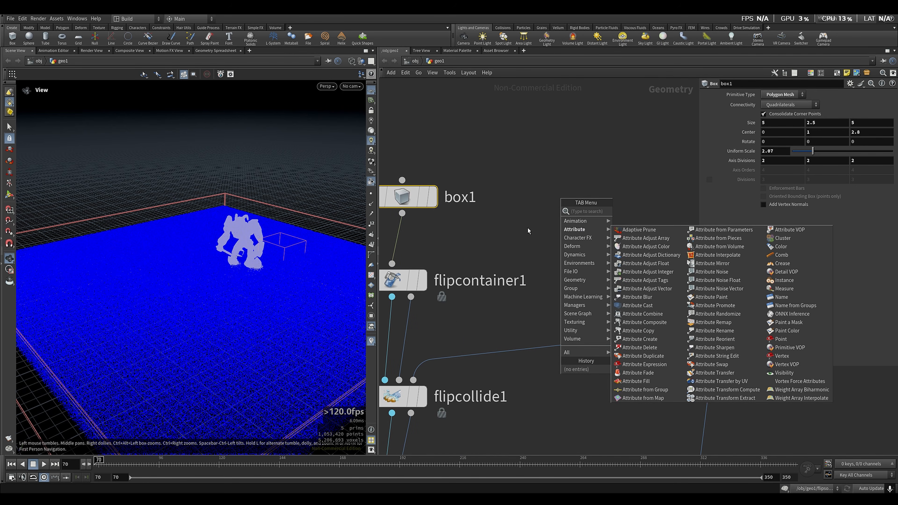
key(Escape)
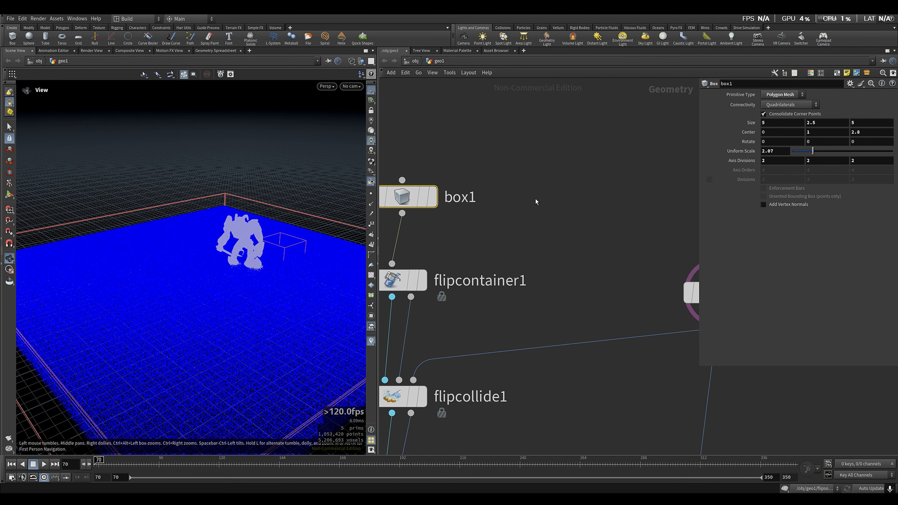
key(Tab)
text(box)
key(Return)
click(571, 167)
Step: Select the flipcontainer1 node to examine its parameters
middle_drag(560, 264, 612, 269)
click(583, 245)
drag(637, 239, 429, 288)
scroll(598, 223, down, 1)
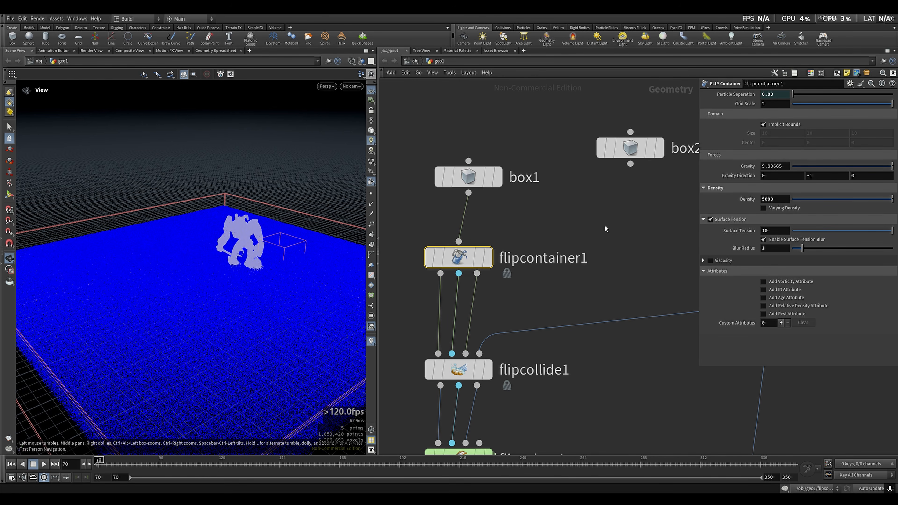
Step: Add a FLIP Container node below box2 and wire box2 into its input
key(Tab)
text(flip)
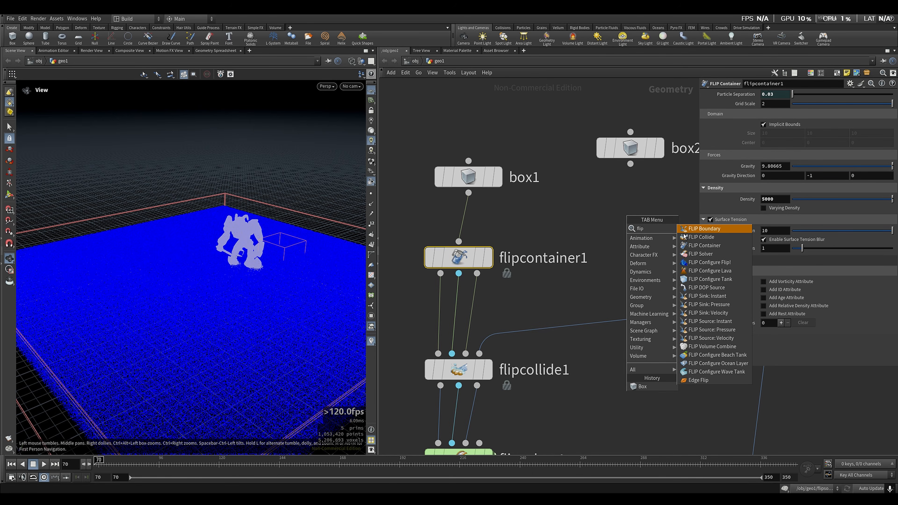
click(711, 246)
click(634, 206)
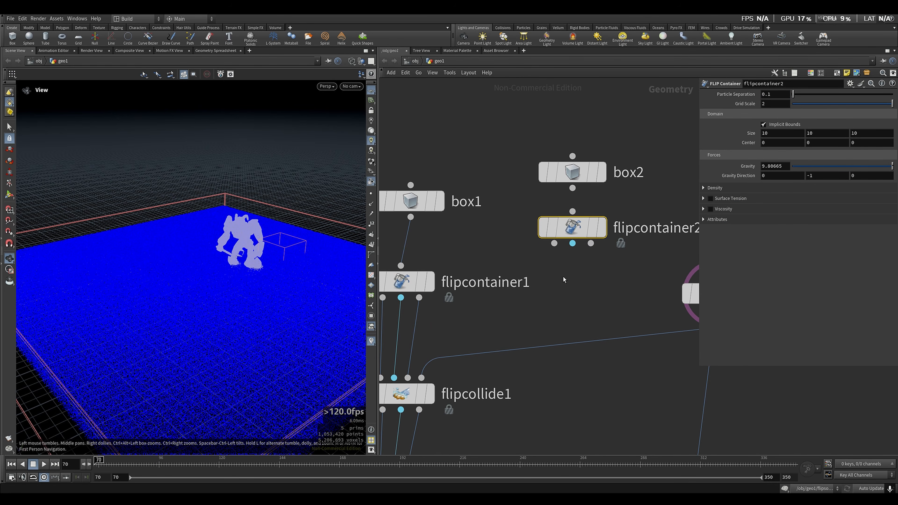
scroll(562, 276, down, 2)
drag(606, 194, 605, 212)
Step: Follow the existing FLIP chain down to flipsolver1 and examine that node's collision settings
middle_drag(603, 285, 590, 243)
scroll(540, 232, down, 3)
drag(495, 148, 464, 193)
scroll(502, 248, up, 3)
click(562, 290)
click(457, 302)
middle_drag(519, 330, 555, 301)
middle_drag(579, 344, 598, 295)
click(505, 314)
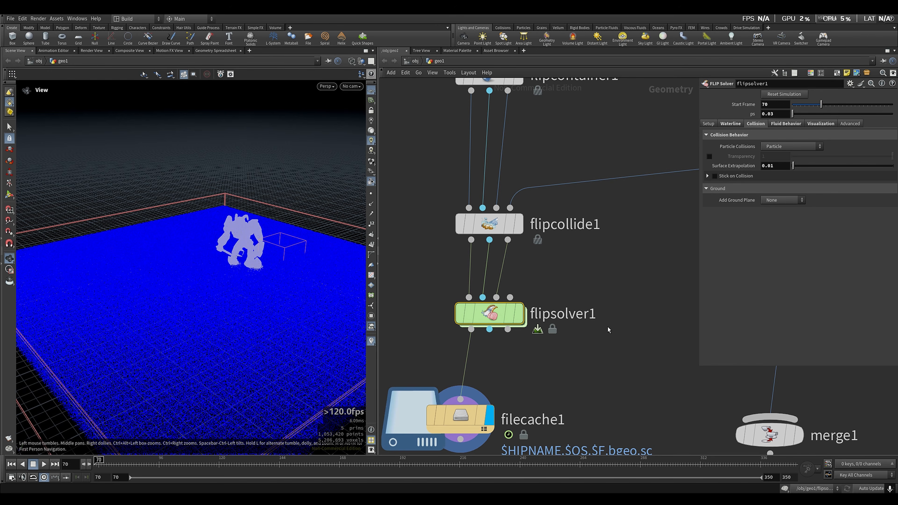
Step: Move the box1 node farther above flipcontainer1
scroll(533, 319, down, 2)
middle_drag(543, 147, 543, 229)
drag(556, 139, 451, 401)
middle_drag(559, 140, 554, 167)
drag(592, 260, 416, 428)
middle_drag(574, 265, 577, 370)
drag(547, 162, 435, 238)
drag(497, 229, 498, 169)
click(562, 233)
middle_drag(519, 197, 532, 221)
Step: Examine the parameters of box1 and flipcontainer1, and display flipcontainer1's domain in the viewport
right_drag(232, 302, 221, 277)
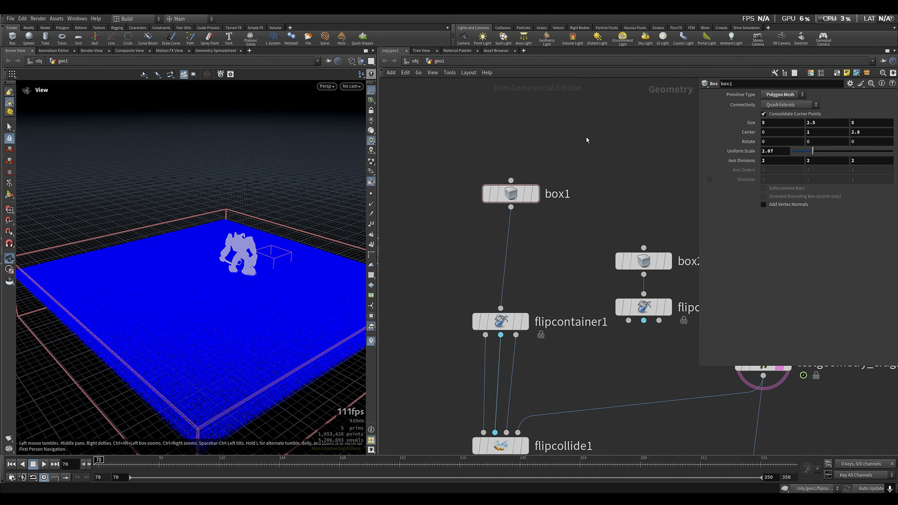
drag(587, 137, 383, 234)
middle_drag(567, 294, 540, 220)
drag(556, 210, 402, 279)
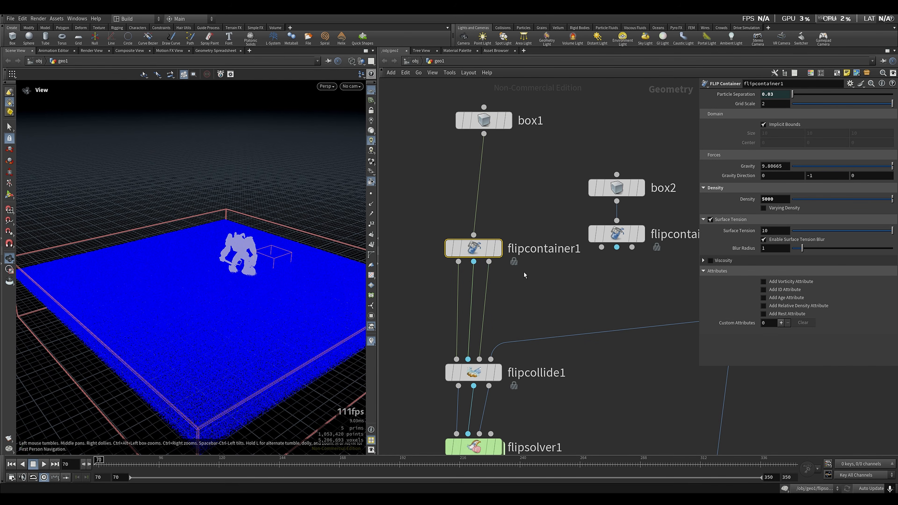
click(498, 248)
drag(295, 307, 278, 252)
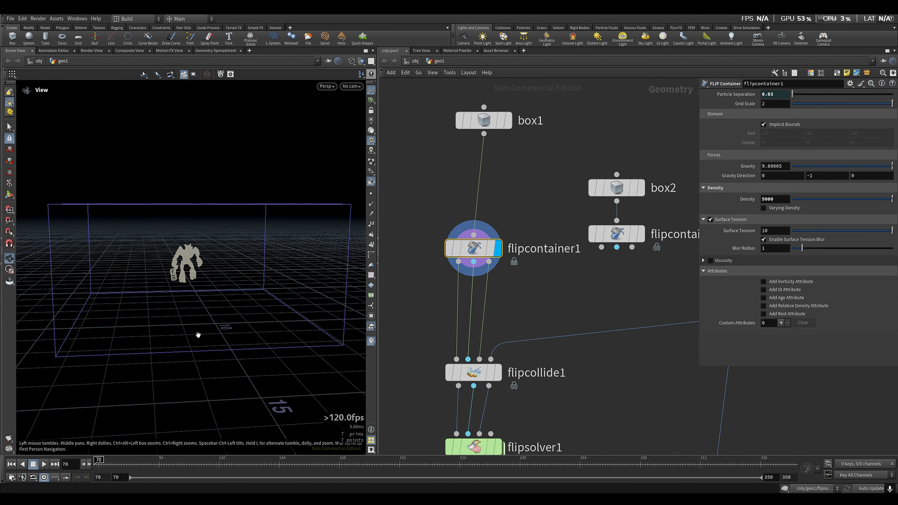
Step: Select the flipcollide1 node and examine its parameters and its incoming collision geometry
middle_drag(434, 373, 454, 335)
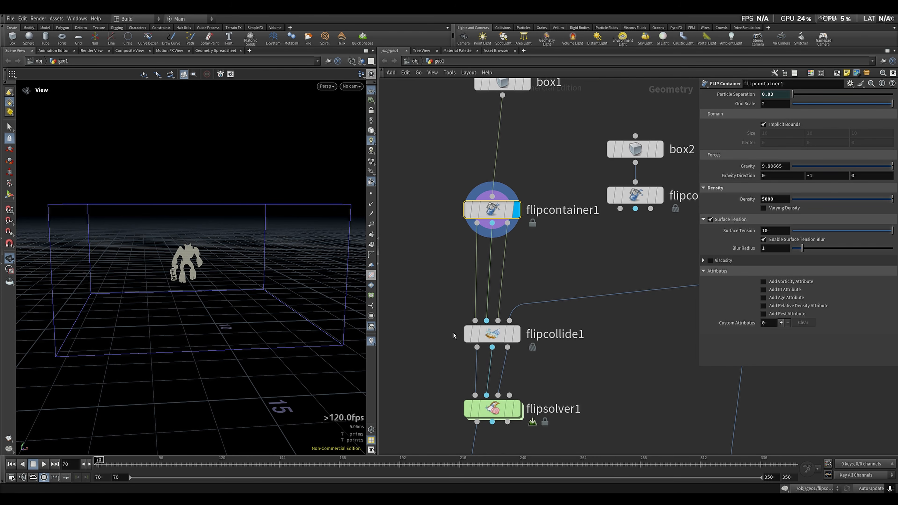
key(Down)
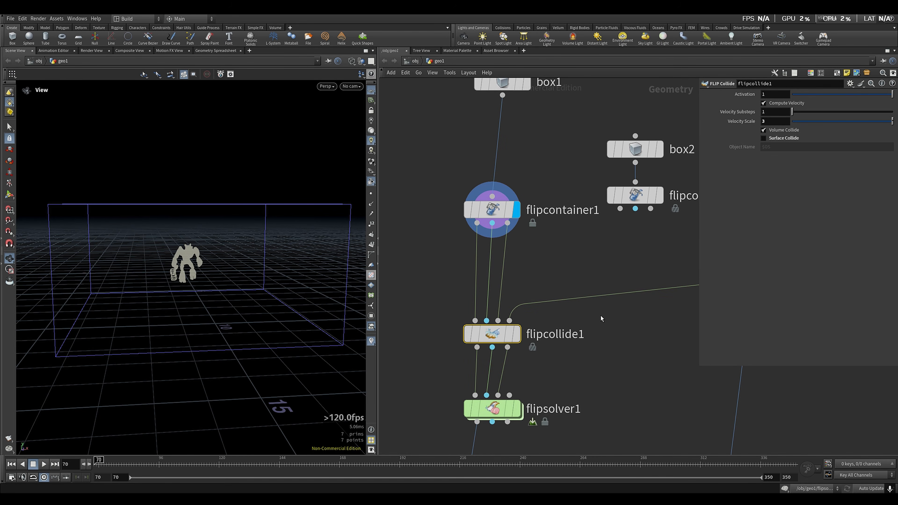
middle_drag(592, 345, 599, 309)
scroll(487, 360, down, 2)
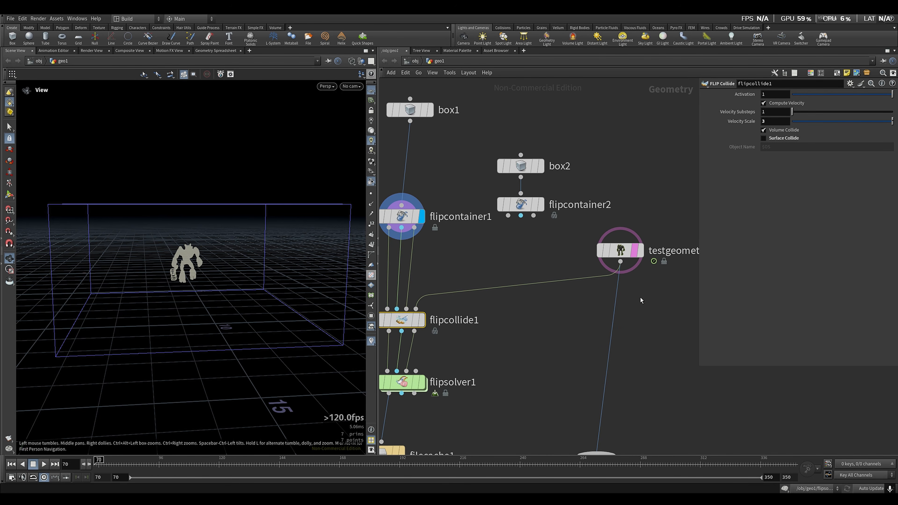
Step: Display testgeometry_crag1 in the viewport for a close view and hide the network's parameter overlay
click(640, 251)
drag(117, 267, 245, 251)
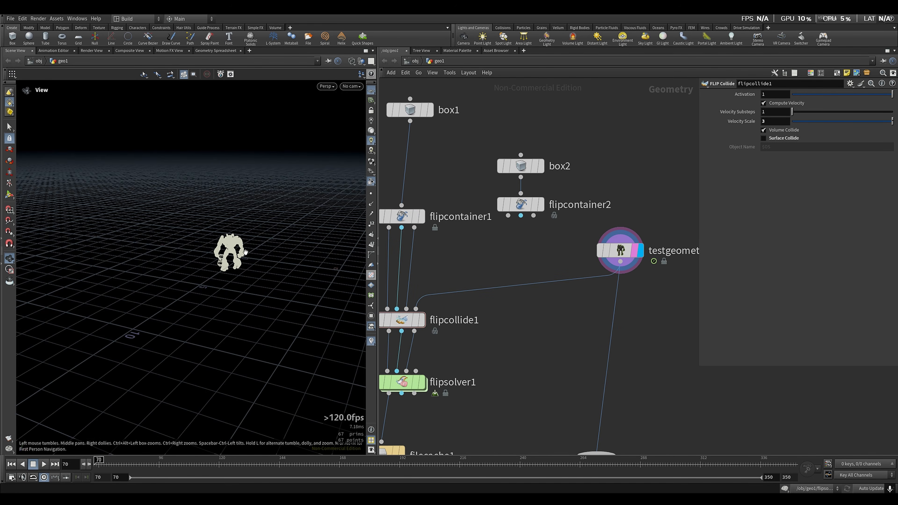
right_drag(245, 252, 196, 289)
drag(197, 289, 226, 275)
middle_drag(227, 274, 299, 264)
key(p)
middle_drag(684, 174, 718, 162)
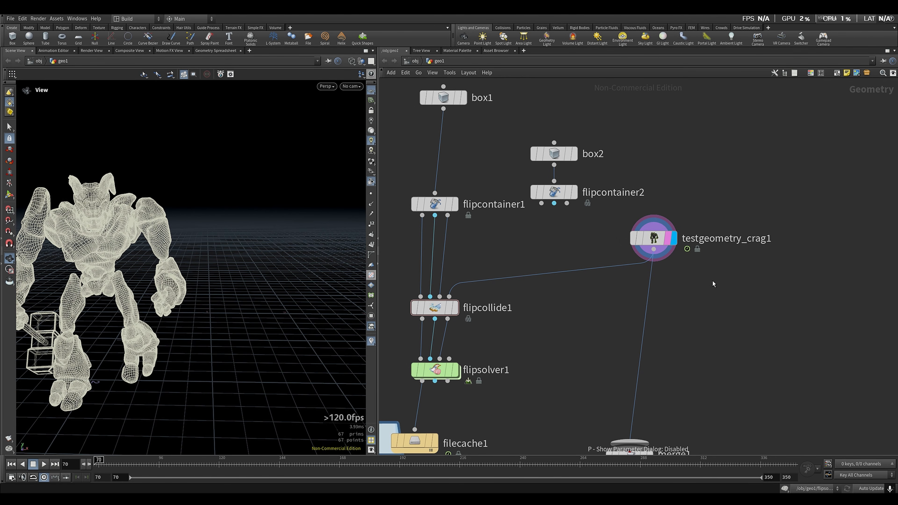
middle_drag(198, 283, 254, 280)
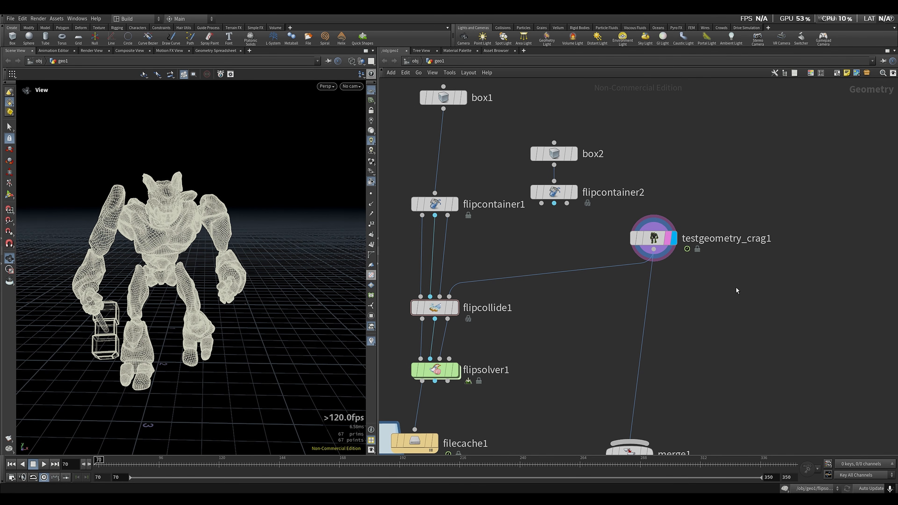
Step: Search the available nodes for "test" to look over the test geometries
key(Tab)
text(test)
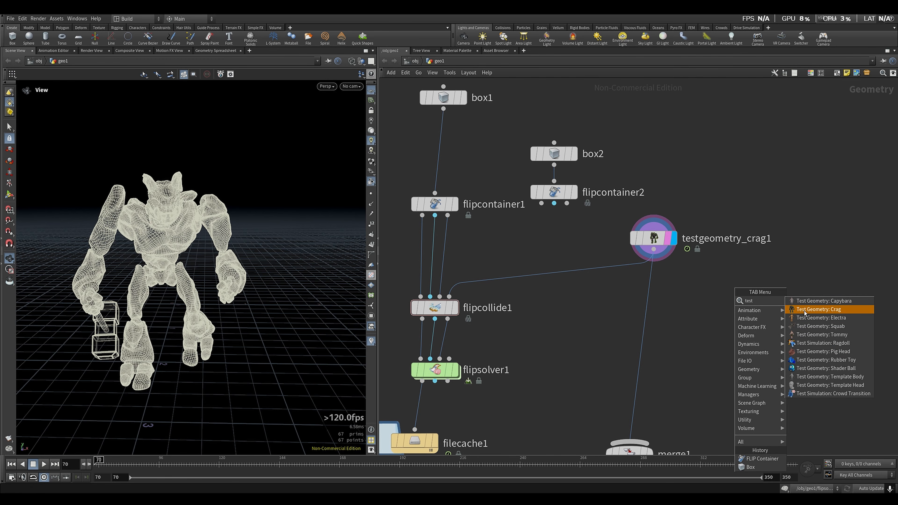
key(Escape)
Step: Turn off the template display of the testgeometry_crag1 node
click(668, 238)
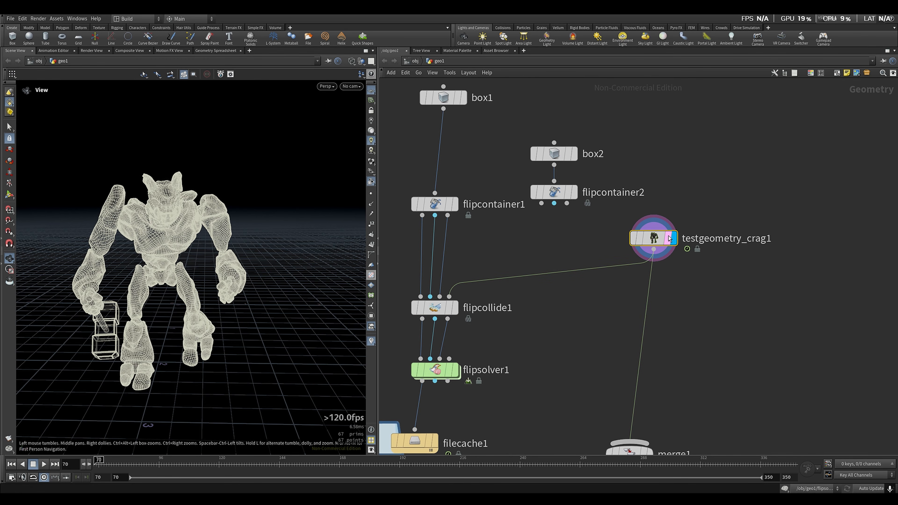
scroll(579, 313, down, 1)
middle_drag(579, 312, 649, 281)
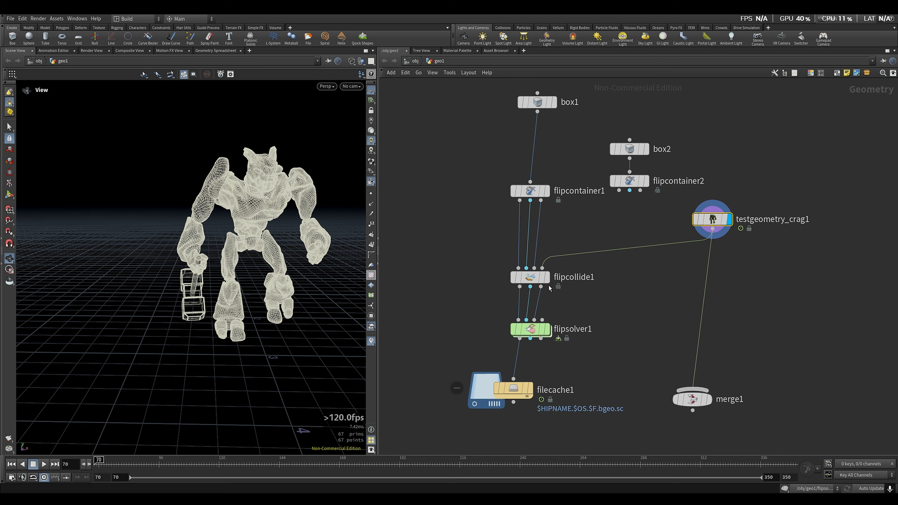
Step: Display flipcollide1's output in the viewport and examine the collision volume built from the crag geometry
scroll(505, 278, up, 3)
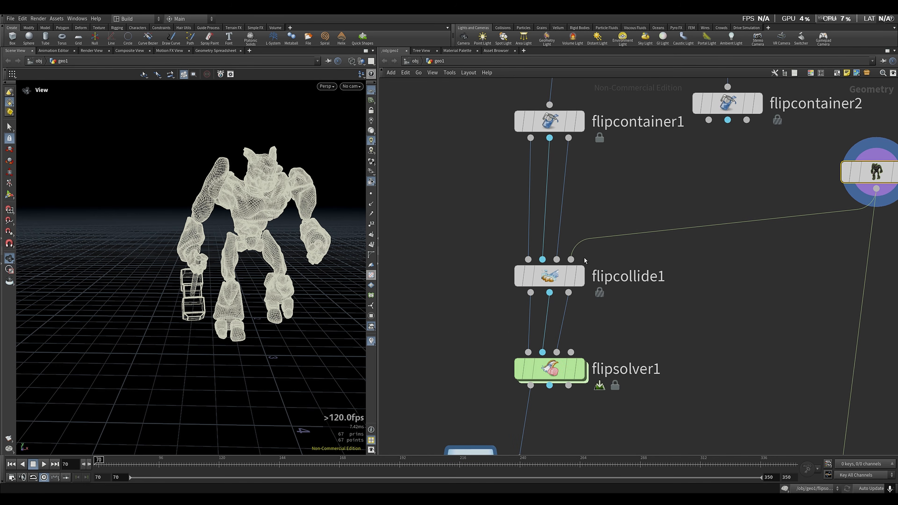
mouse_move(593, 283)
scroll(685, 304, down, 1)
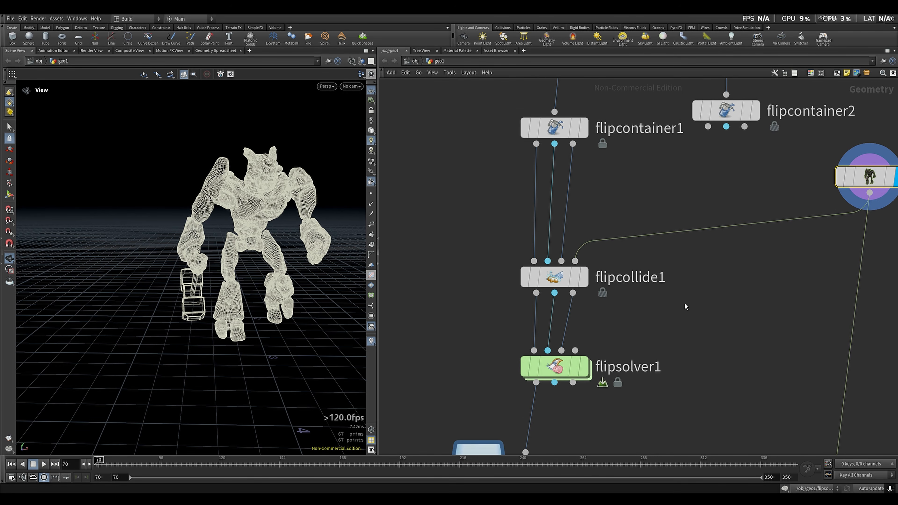
click(577, 277)
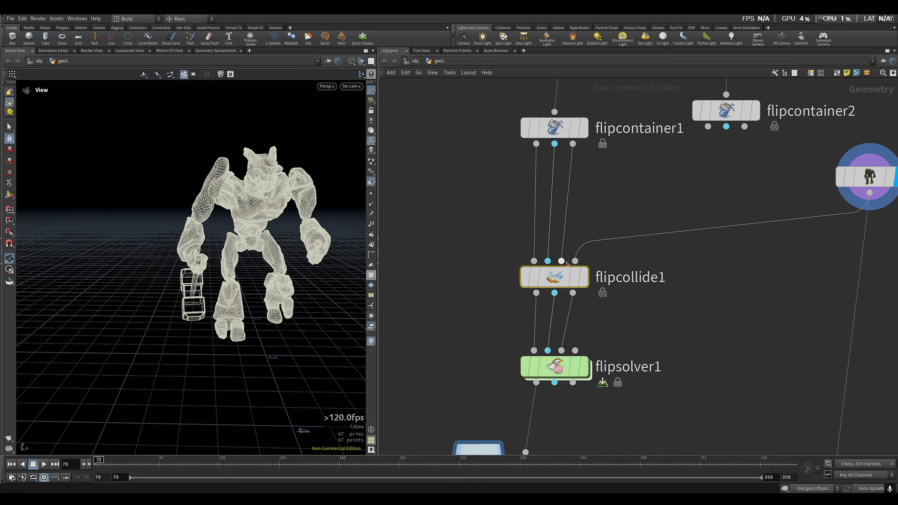
middle_drag(752, 255, 664, 279)
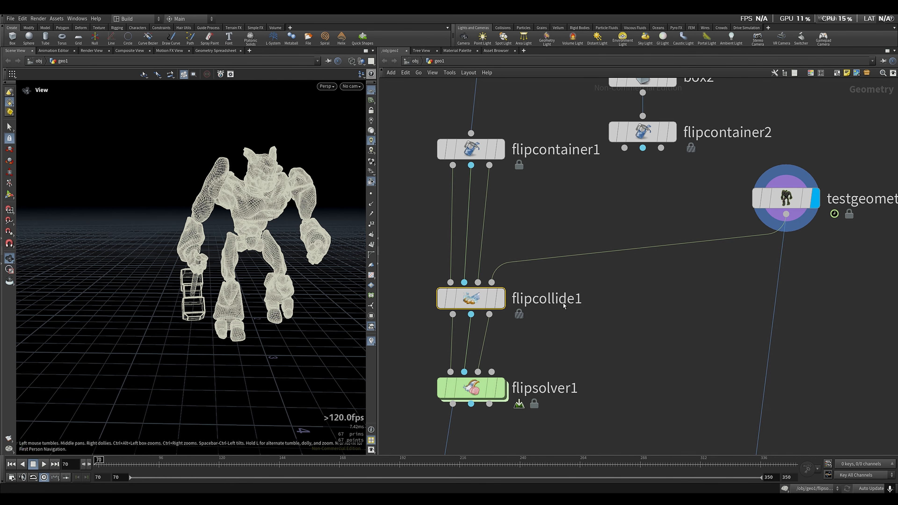
click(502, 303)
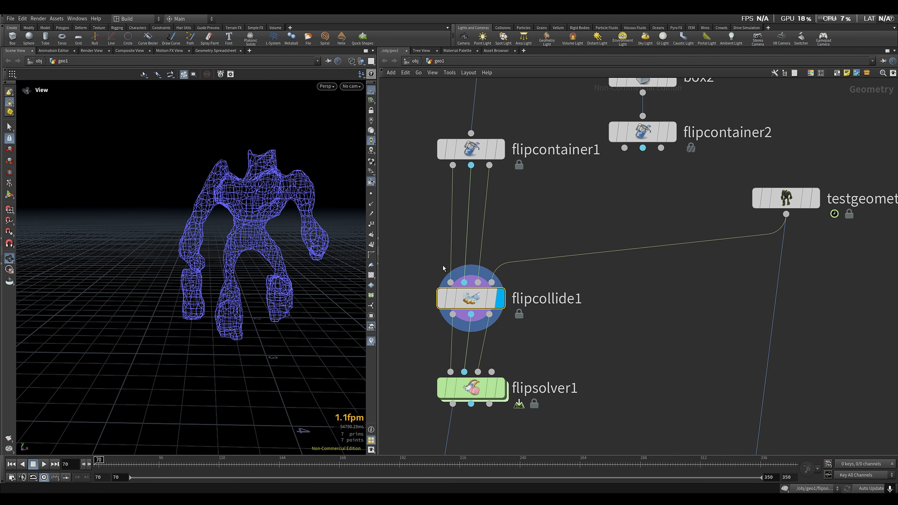
drag(513, 262, 629, 351)
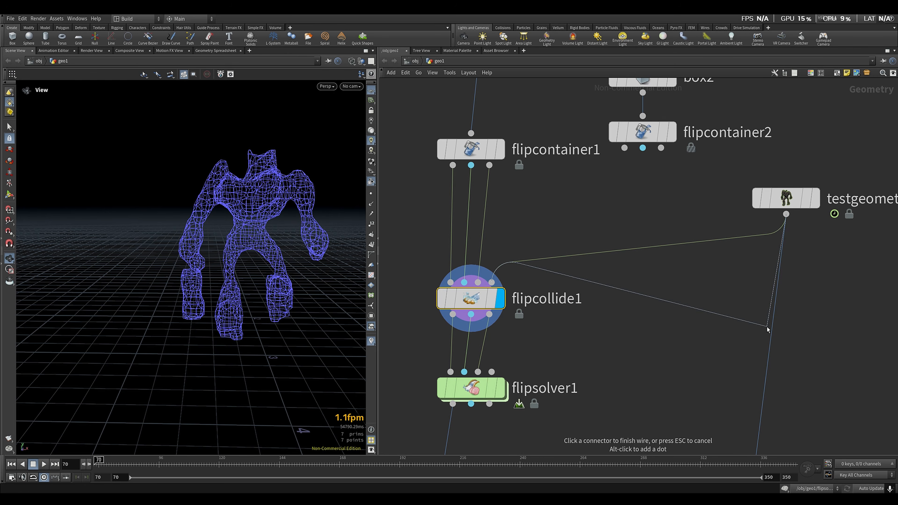
key(Escape)
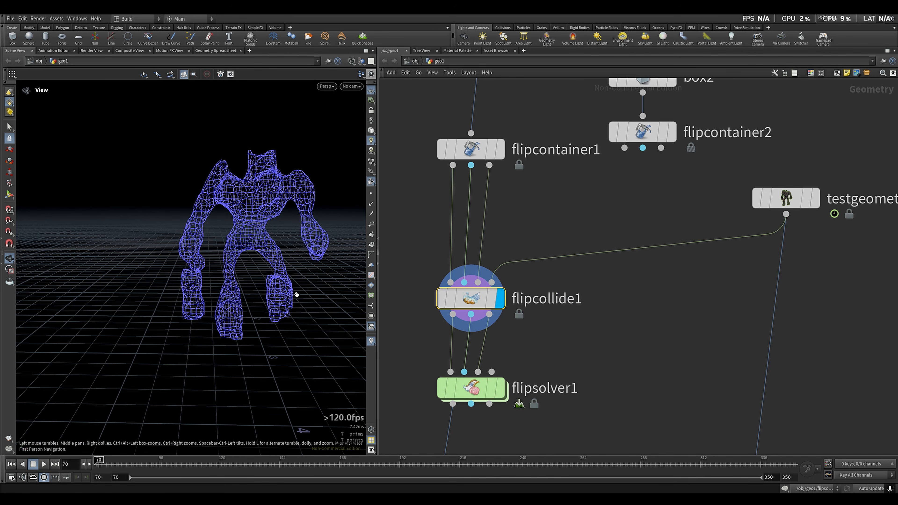
drag(296, 298, 267, 271)
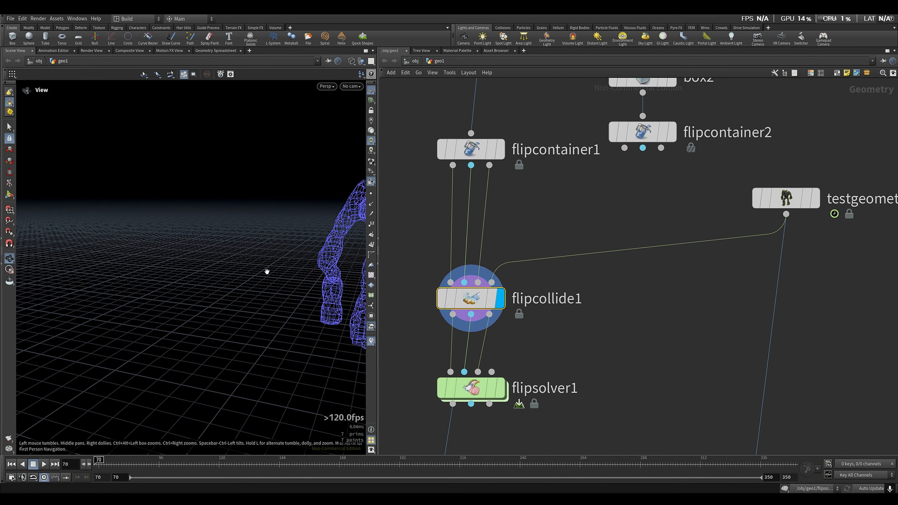
middle_drag(355, 285, 185, 281)
Step: Select flipsolver1 and display its fluid particles in the viewport
drag(654, 284, 395, 326)
middle_drag(635, 393, 674, 354)
scroll(614, 341, down, 2)
scroll(285, 319, down, 1)
drag(284, 320, 265, 304)
drag(628, 322, 413, 371)
drag(293, 297, 302, 284)
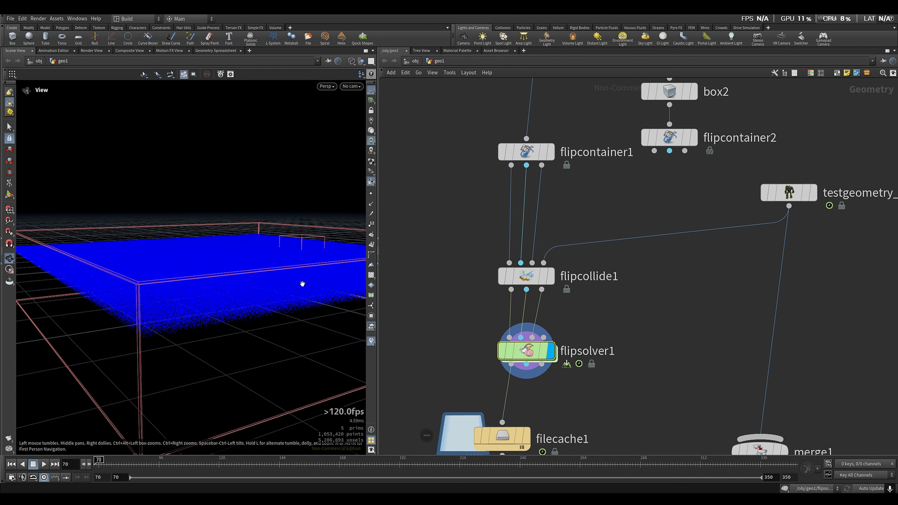
drag(293, 320, 311, 270)
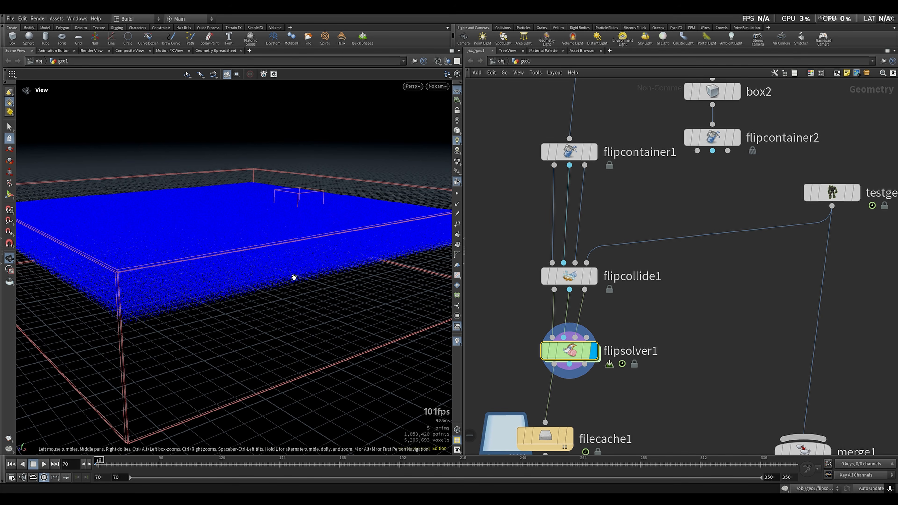
Step: Select flipsolver1 and the filecache1 node below it to review the end of the fluid node chain
middle_drag(691, 353, 696, 305)
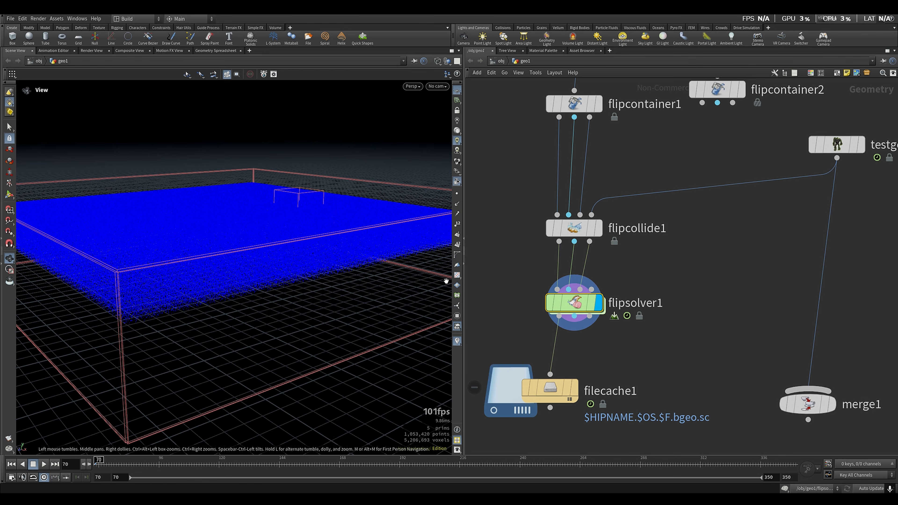
drag(714, 284, 522, 338)
middle_drag(617, 366, 632, 309)
drag(710, 298, 415, 395)
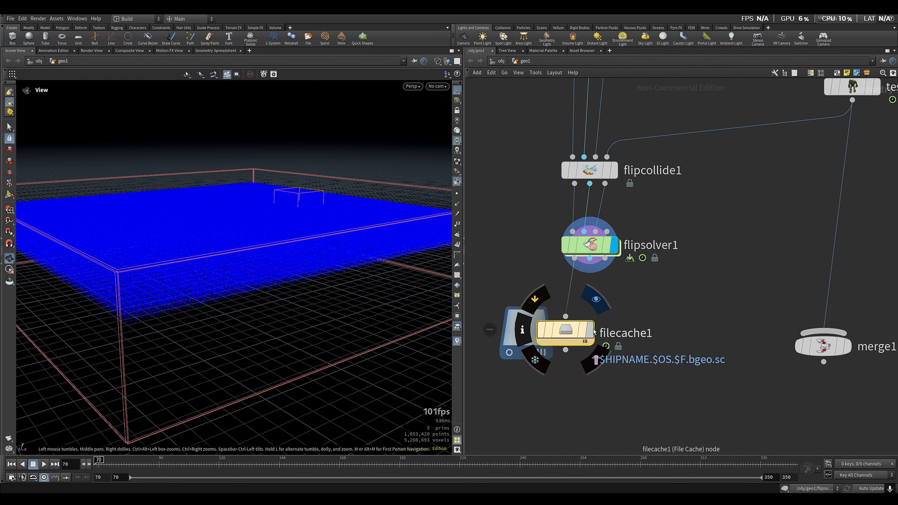
drag(717, 294, 530, 384)
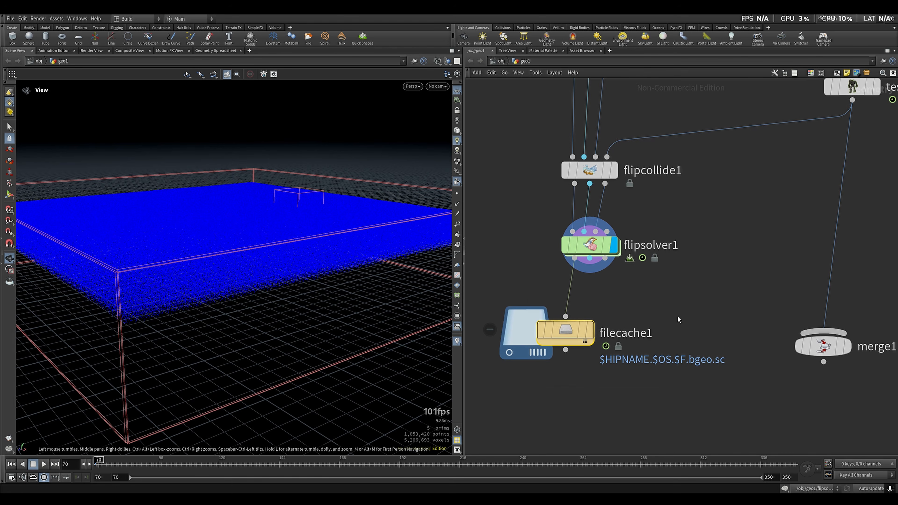
middle_drag(680, 316, 638, 341)
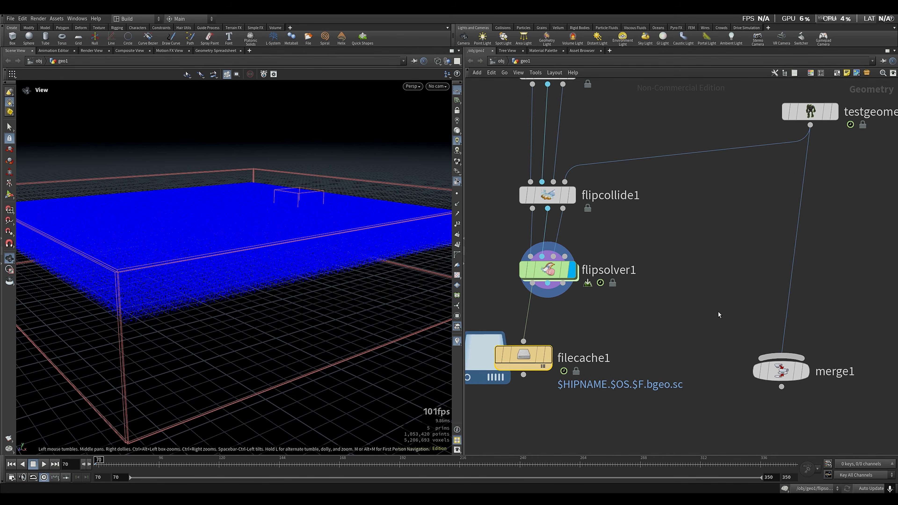
Step: Delete the unused box2 and flipcontainer2 nodes from the network
middle_drag(718, 312, 739, 310)
scroll(710, 256, down, 1)
middle_drag(710, 256, 707, 421)
drag(802, 179, 697, 292)
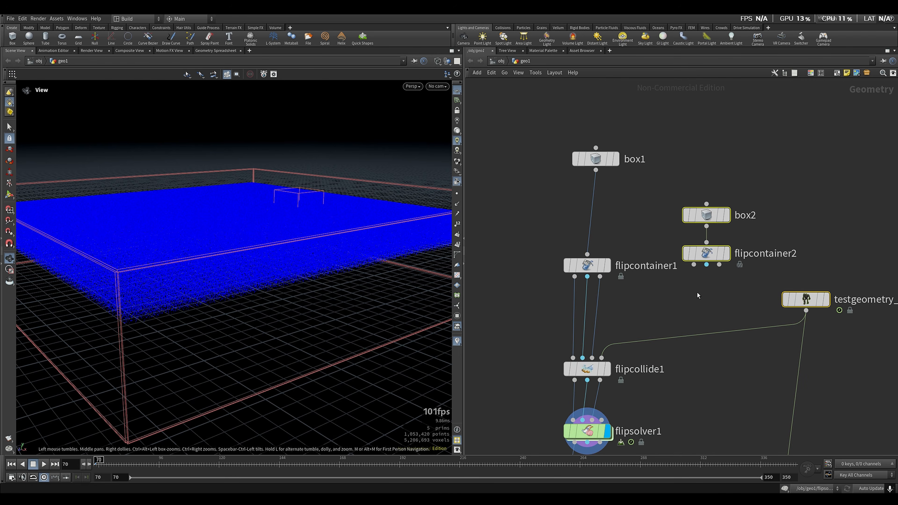
drag(785, 183, 694, 295)
key(Delete)
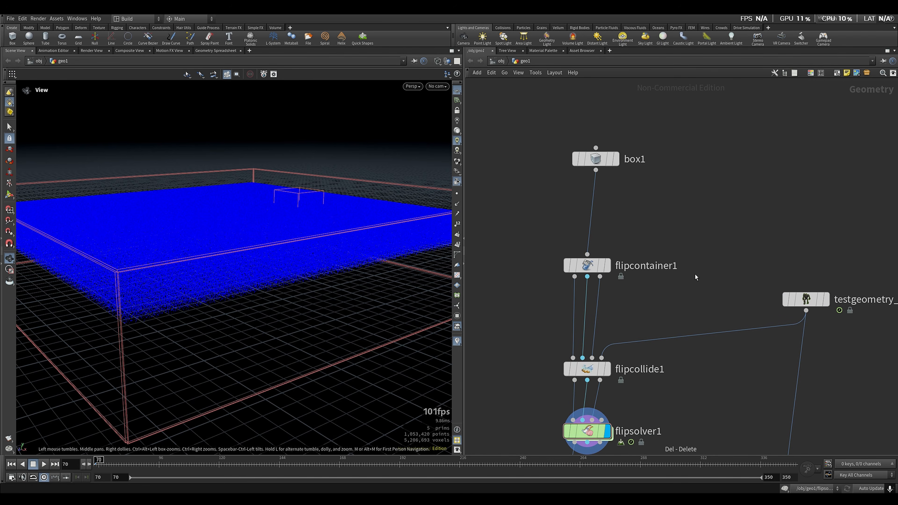
Step: Show flipsolver1's parameters over the network and examine the fluid particles in the viewport
middle_drag(696, 350, 667, 293)
scroll(668, 297, down, 3)
middle_drag(711, 378, 707, 304)
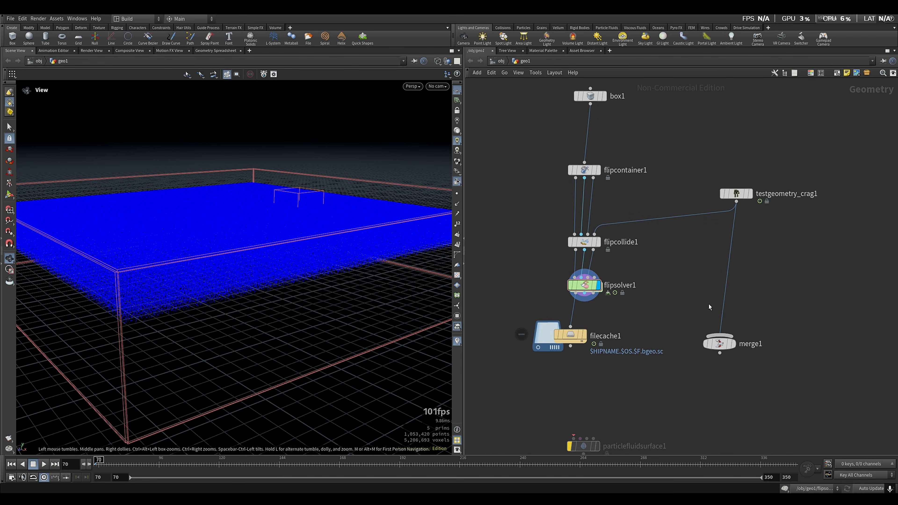
key(p)
middle_drag(675, 150, 664, 189)
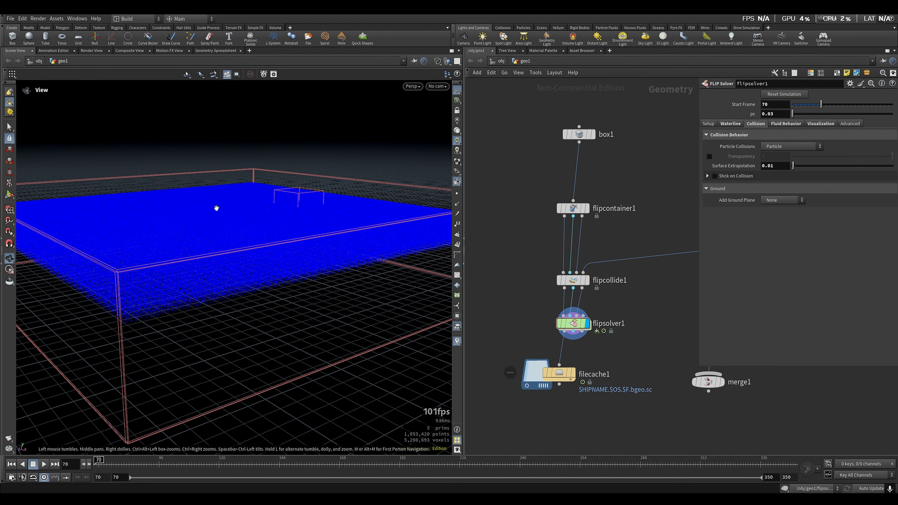
drag(226, 238, 296, 248)
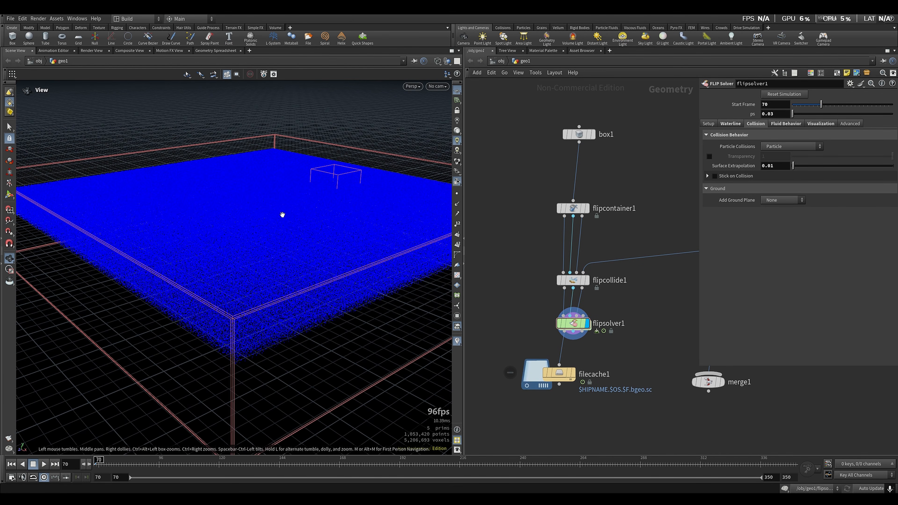
Step: Select box1 and display its bounding geometry in the viewport
click(580, 135)
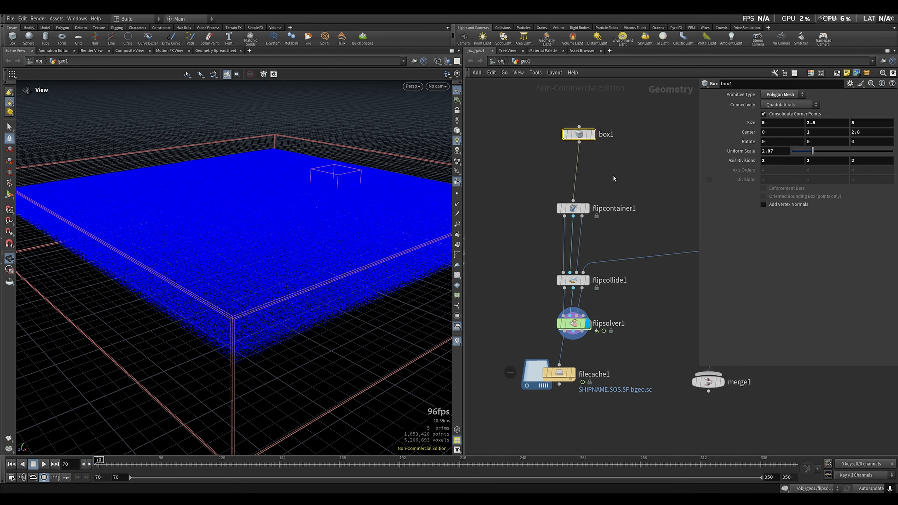
mouse_move(586, 129)
click(591, 134)
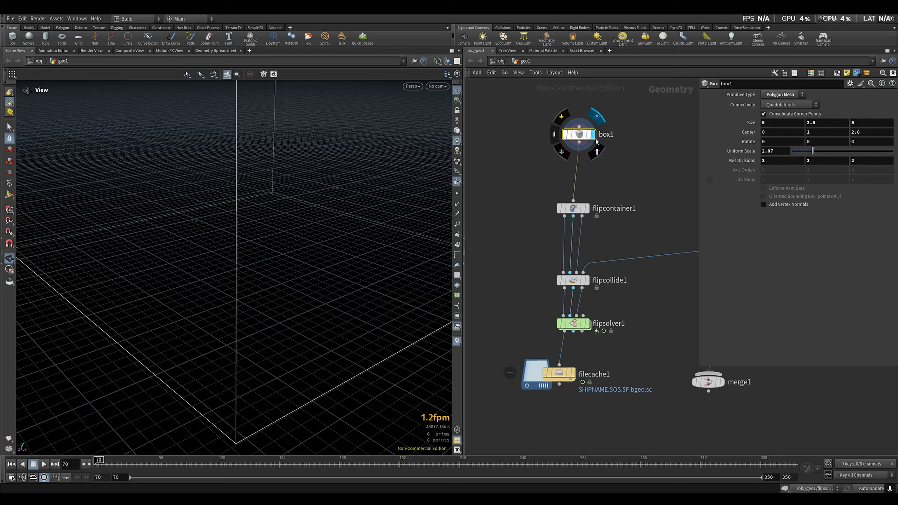
Step: Set box1's Y size to 10 and examine the taller container box
click(822, 124)
scroll(331, 198, down, 6)
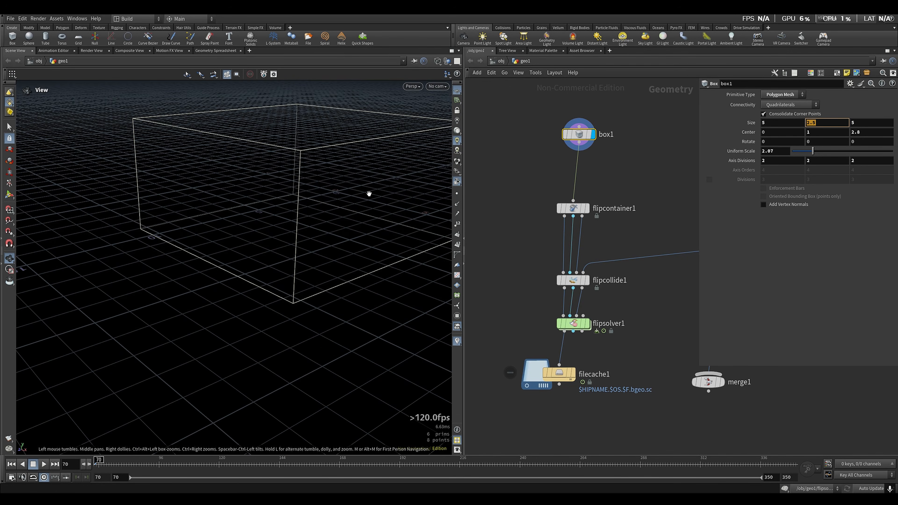
middle_drag(369, 193, 293, 222)
text(10)
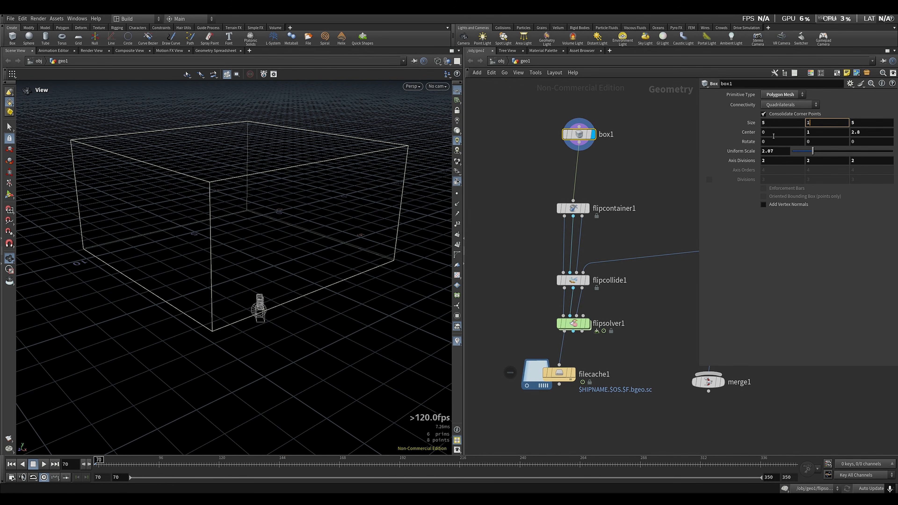
key(Return)
scroll(238, 171, down, 3)
scroll(238, 171, down, 4)
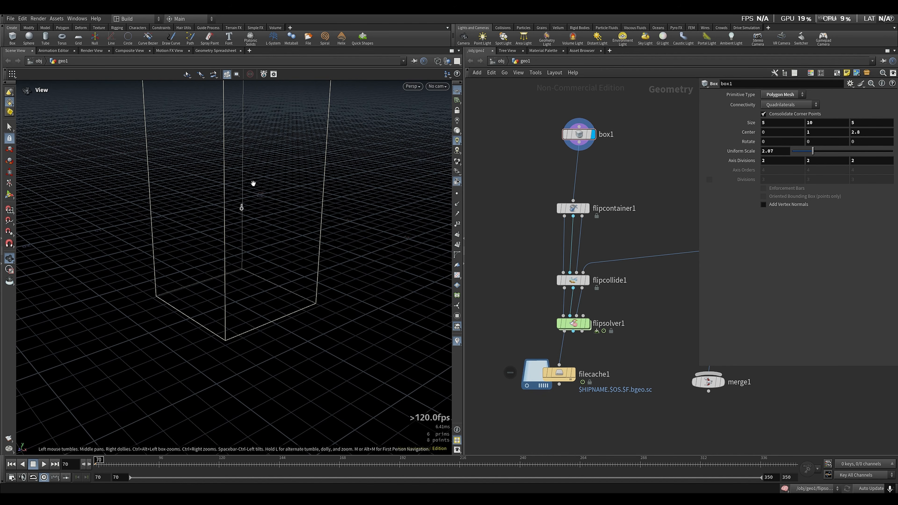
middle_drag(295, 171, 273, 231)
Step: Restore box1's Y size to 2.5 and view the box in the viewport
key(ctrl+z)
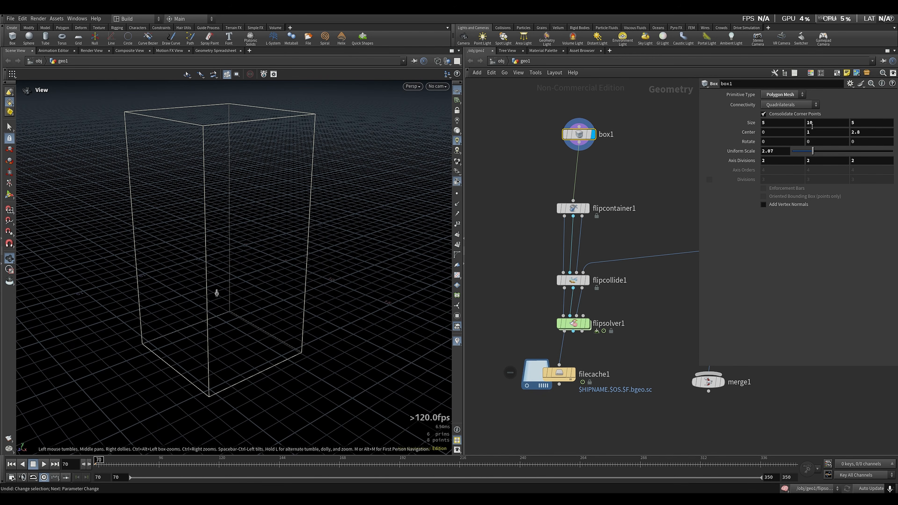
double_click(810, 122)
text(2.5)
key(Return)
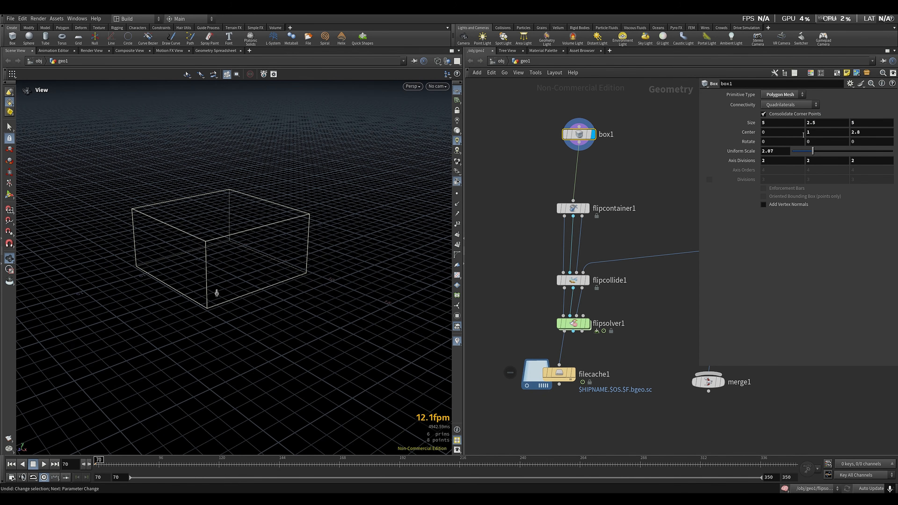
drag(214, 272, 324, 312)
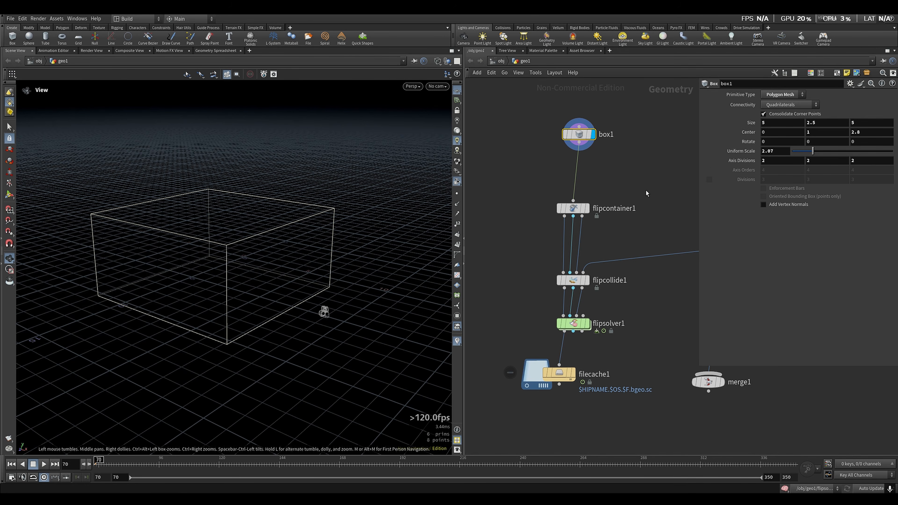
Step: Examine the parameters of flipcontainer1 and flipcollide1, including the volume and surface collision options
click(573, 208)
middle_drag(643, 228, 605, 242)
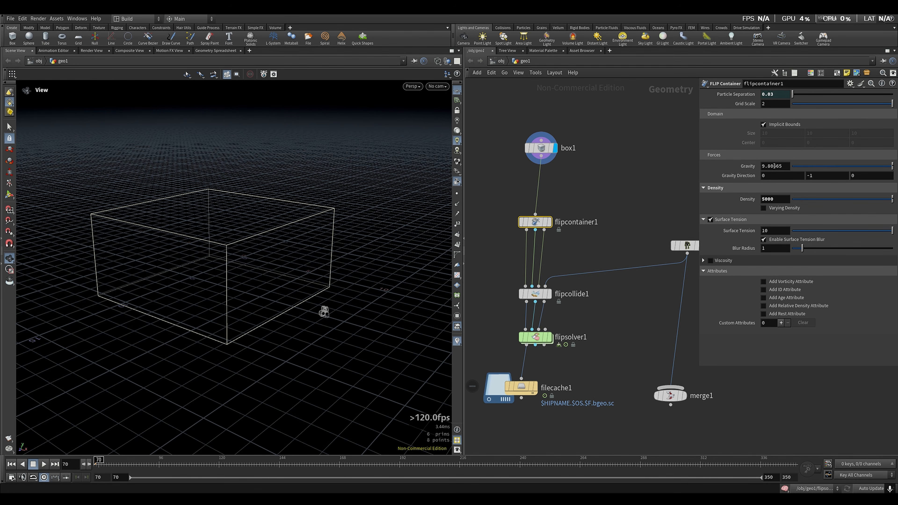
middle_drag(576, 231, 590, 194)
click(550, 257)
middle_drag(625, 267, 598, 250)
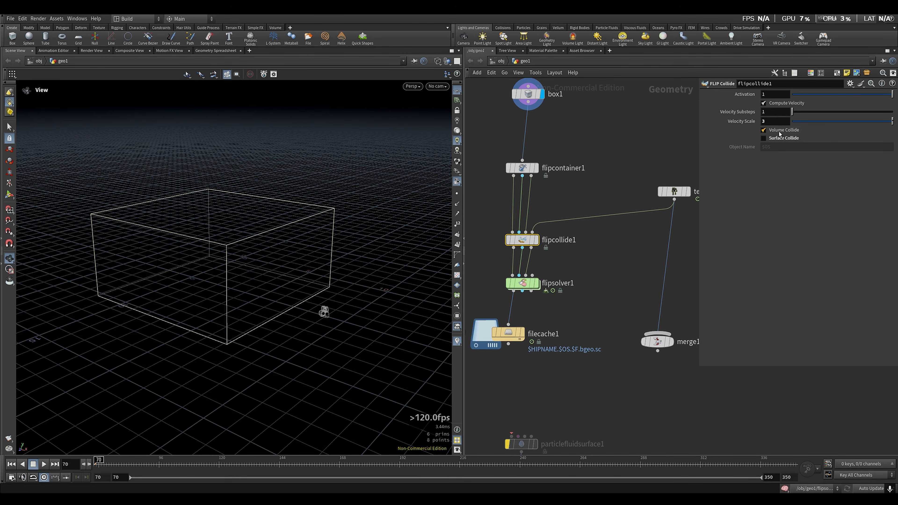
mouse_move(781, 140)
middle_drag(591, 269, 605, 243)
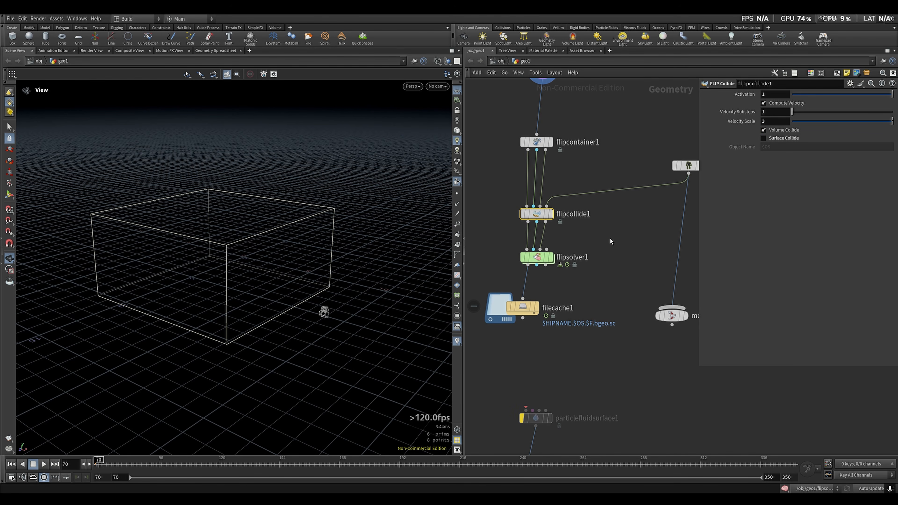
Step: Examine flipsolver1's Setup parameters for time scale, substeps and cache memory
click(537, 258)
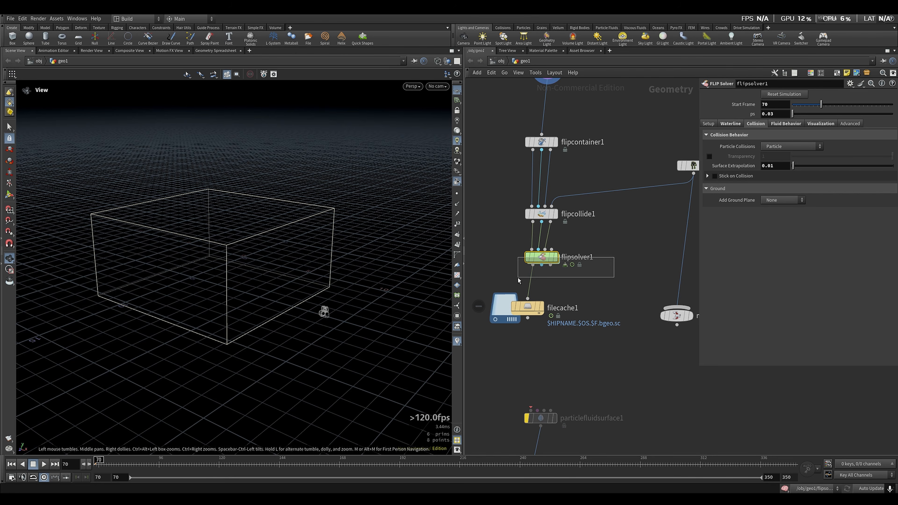
scroll(583, 283, up, 3)
middle_drag(582, 279, 602, 297)
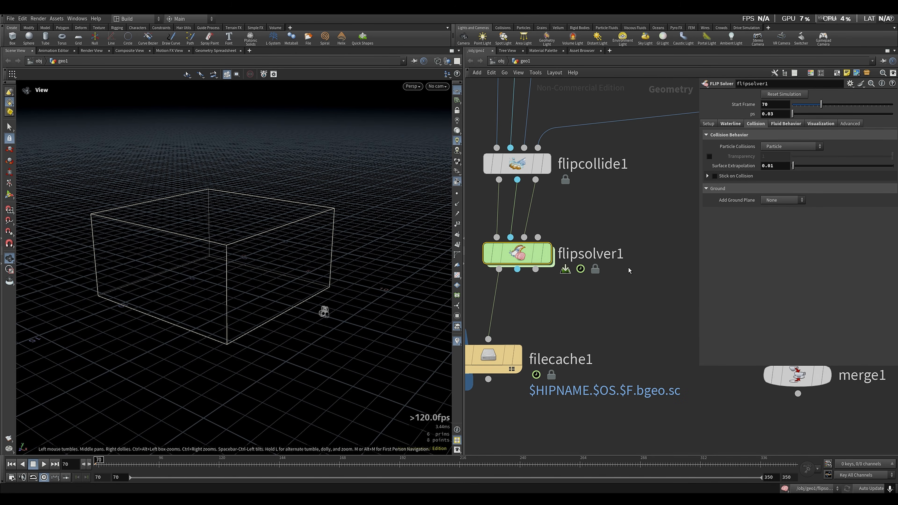
click(709, 124)
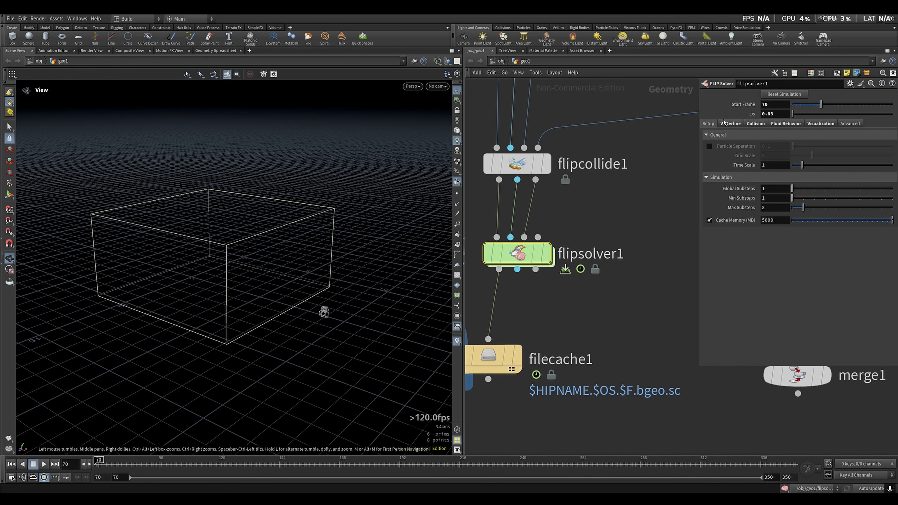
scroll(650, 203, down, 2)
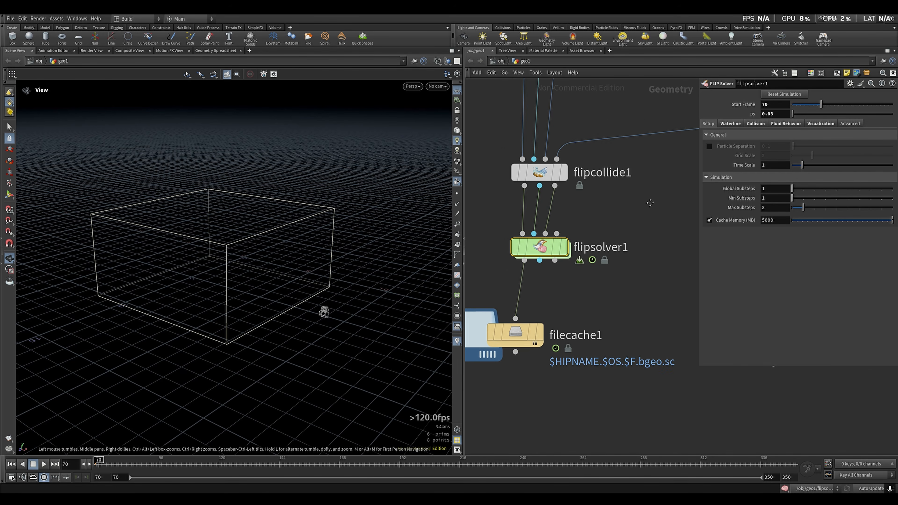
Step: Add a Float Vector 2 parameter named ps1 below Start Frame in flipsolver1's parameter interface
key(h)
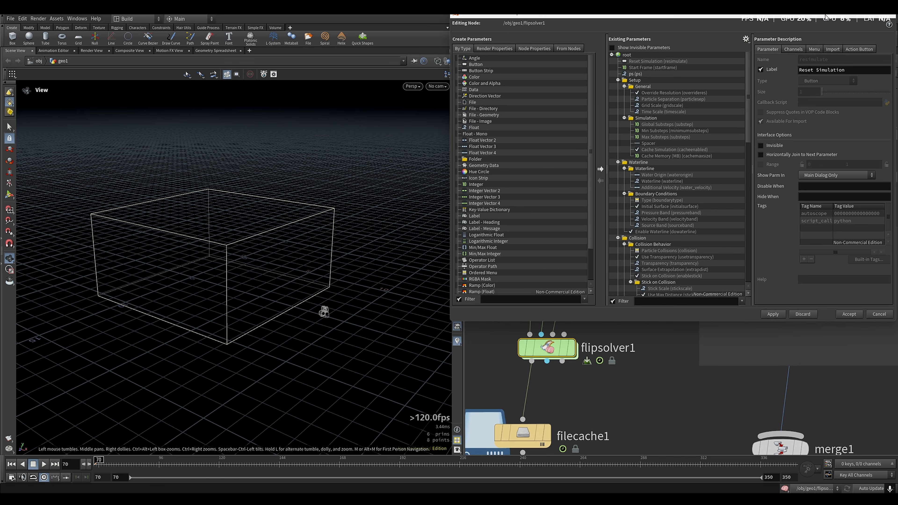
drag(832, 10, 620, 73)
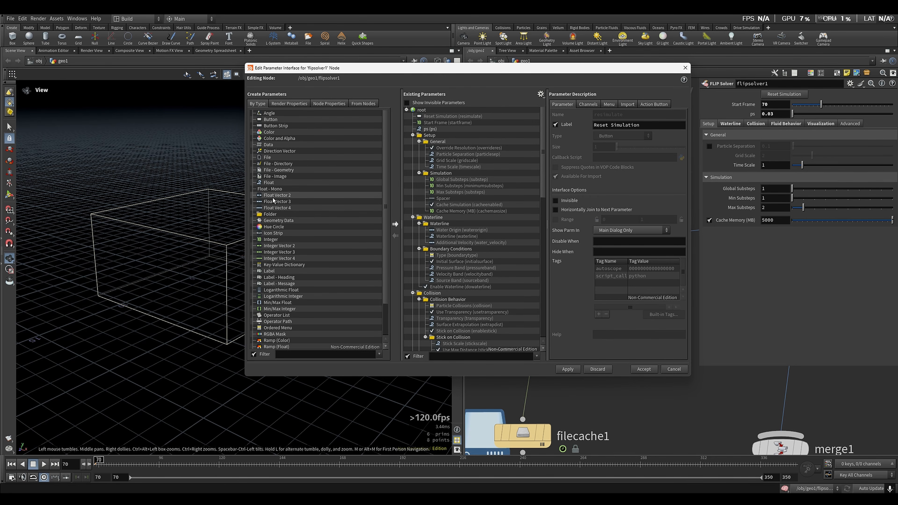
drag(274, 195, 437, 129)
double_click(611, 114)
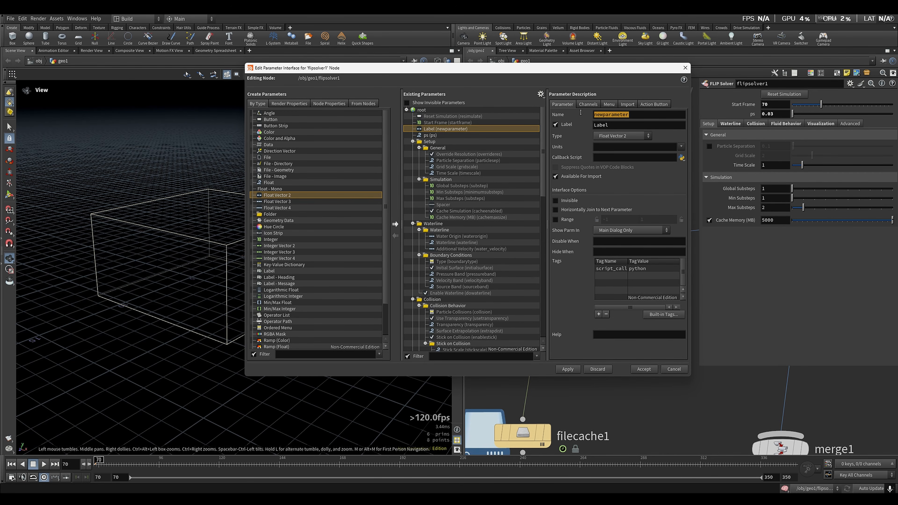
text(ps1)
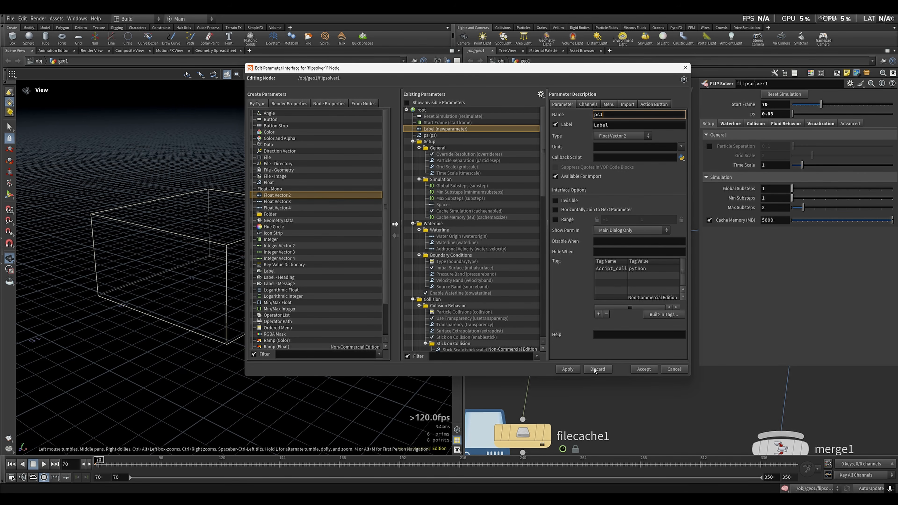
click(643, 369)
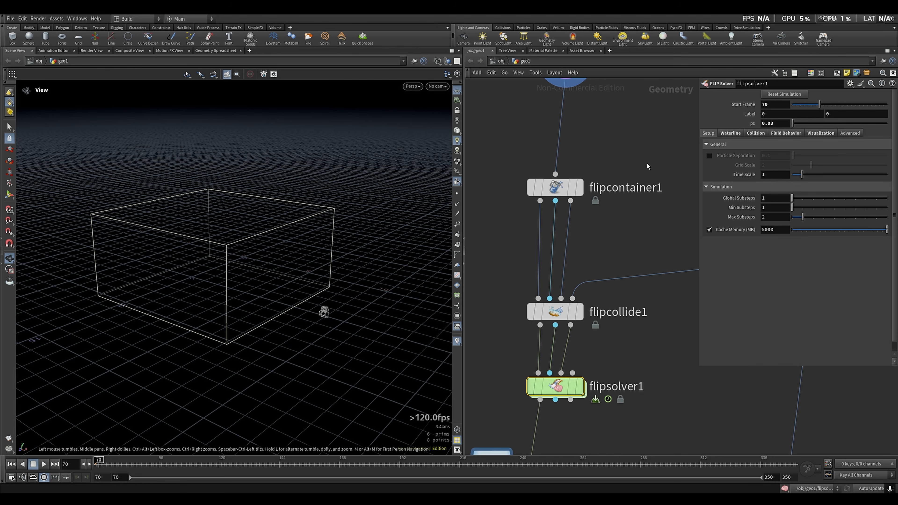
middle_drag(647, 164, 648, 190)
drag(651, 320, 491, 362)
mouse_move(630, 214)
middle_down()
mouse_move(611, 283)
mouse_move(635, 226)
middle_up()
drag(643, 202, 496, 274)
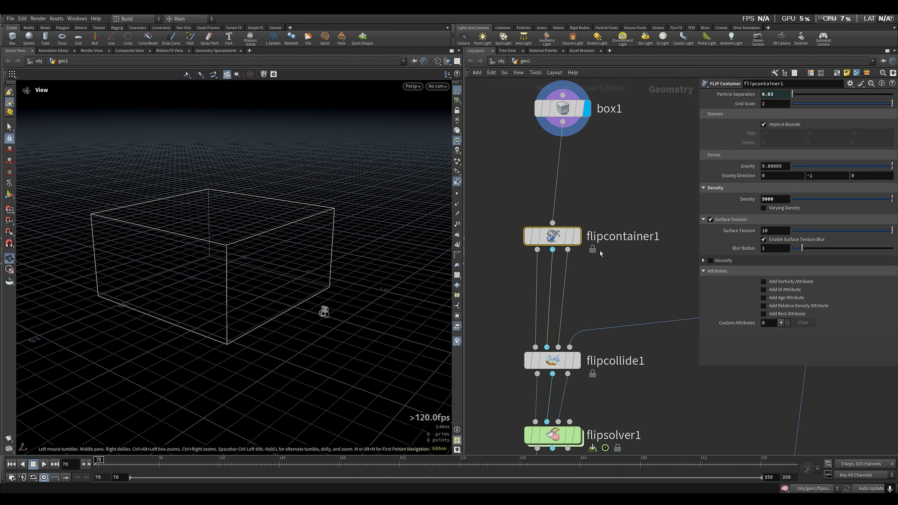
right_click(737, 95)
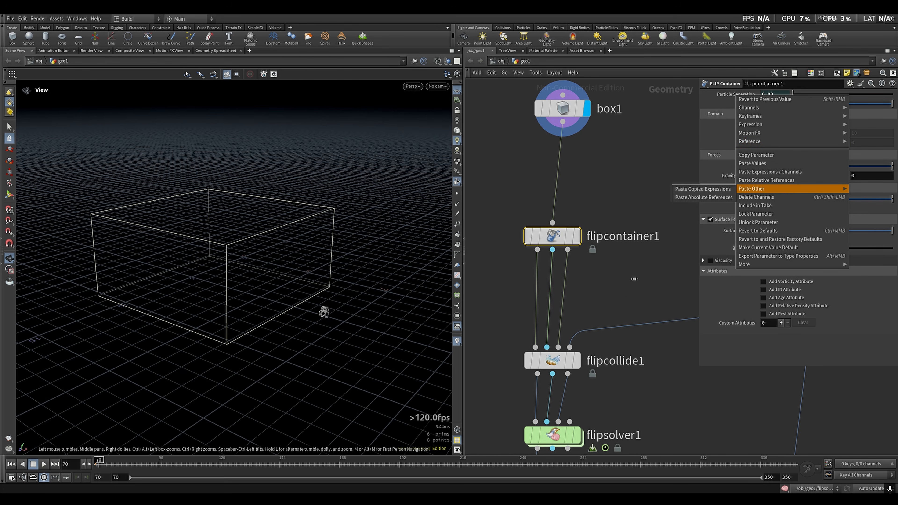
click(638, 203)
Step: Copy flipsolver1's ps parameter
drag(685, 352, 505, 387)
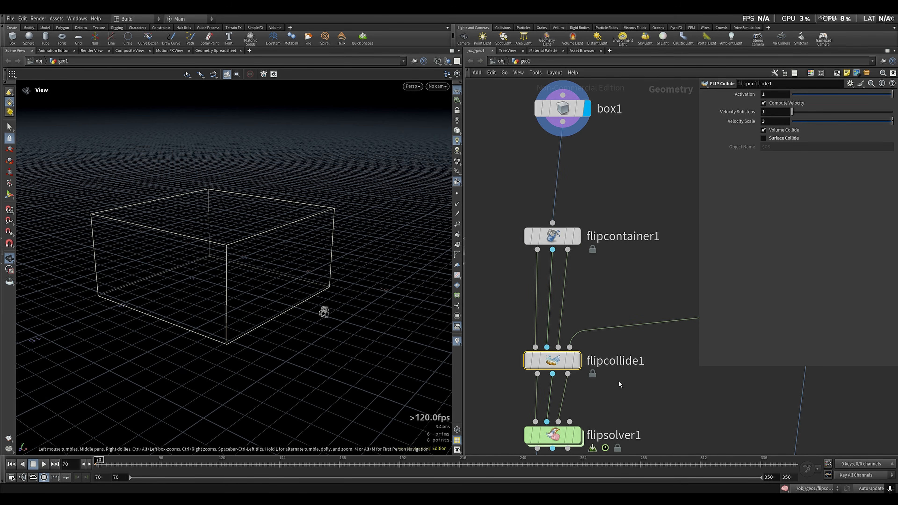
middle_drag(619, 381, 614, 298)
drag(640, 332, 516, 380)
right_click(759, 121)
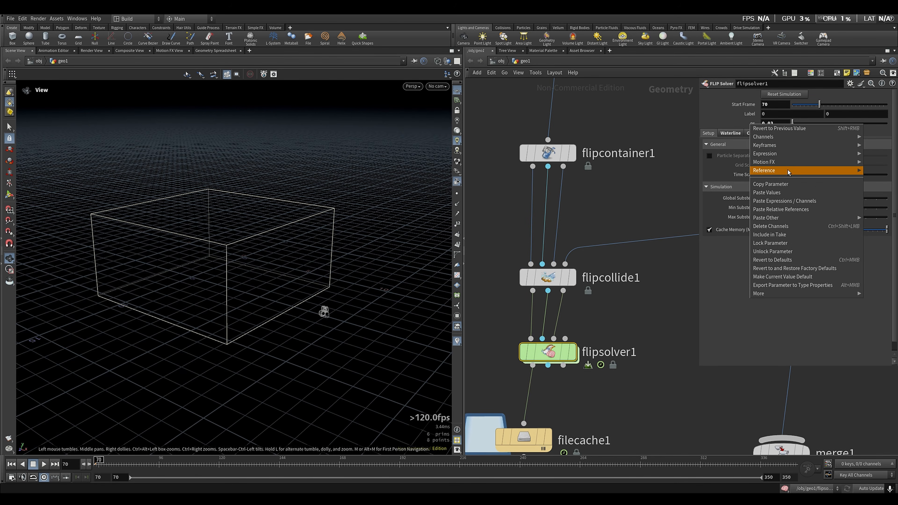
click(802, 186)
Step: Review the paste options for linking flipcontainer1's Particle Separation to flipsolver1's ps parameter
middle_drag(666, 112, 647, 214)
drag(648, 214, 471, 304)
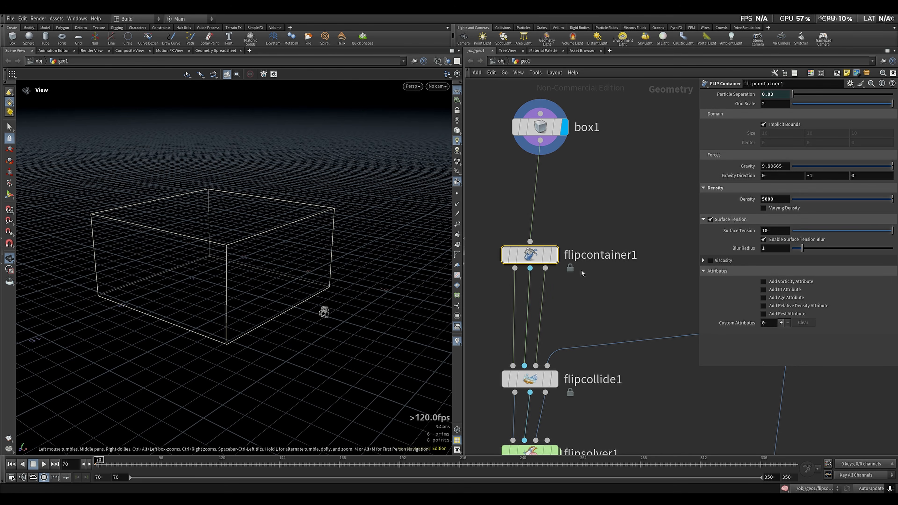
middle_drag(613, 283, 617, 290)
right_click(758, 97)
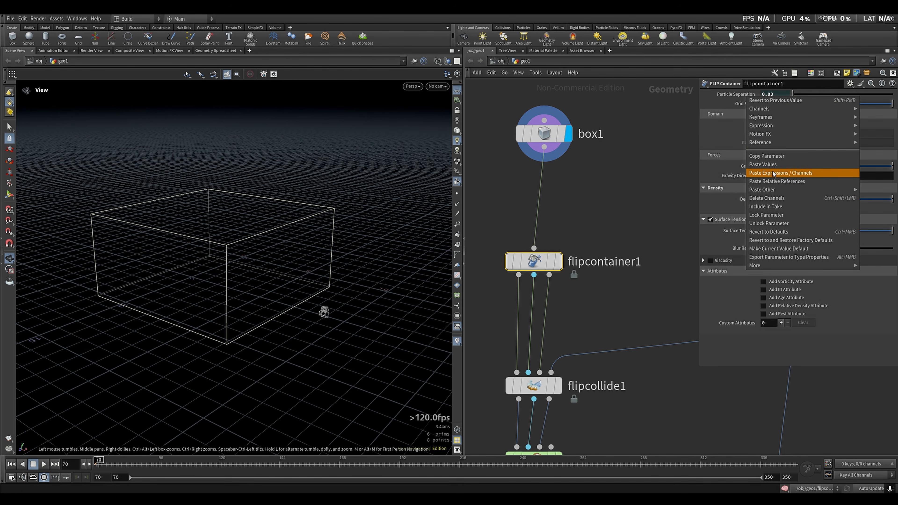
click(774, 156)
middle_drag(654, 449, 664, 303)
click(545, 314)
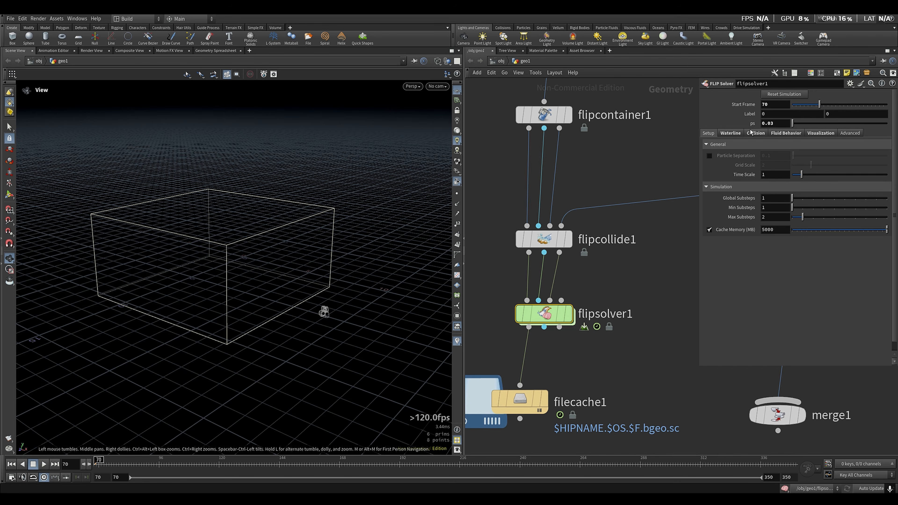
Step: Compare the Particle Separation setting on flipcontainer1 with the ps parameter on flipsolver1
middle_drag(587, 179, 578, 276)
click(535, 211)
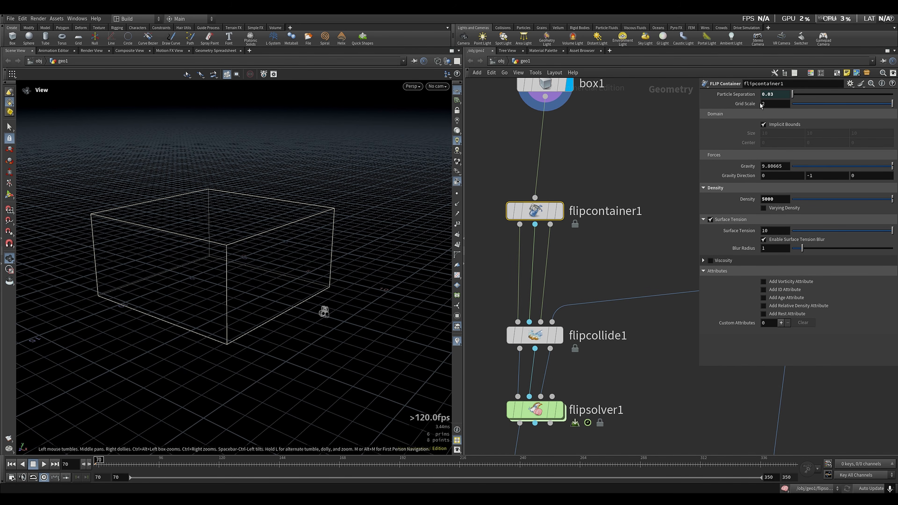
middle_drag(621, 369, 648, 312)
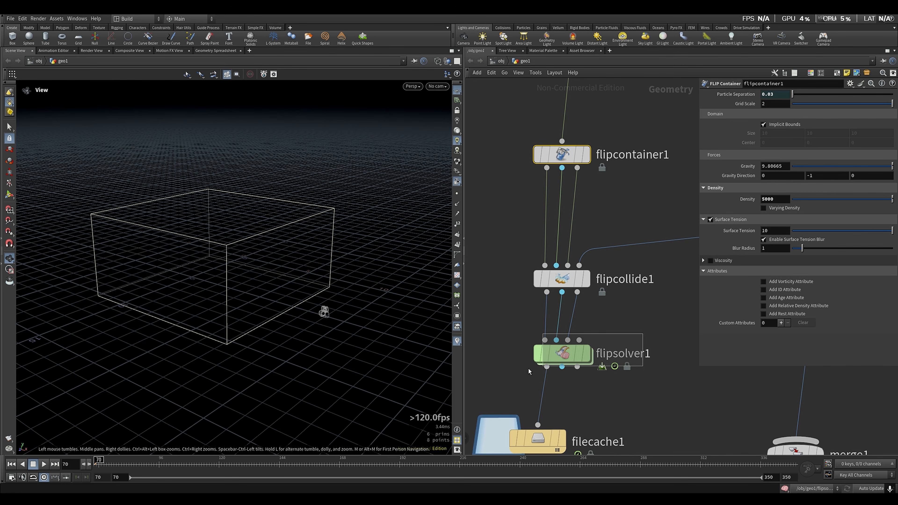
click(562, 354)
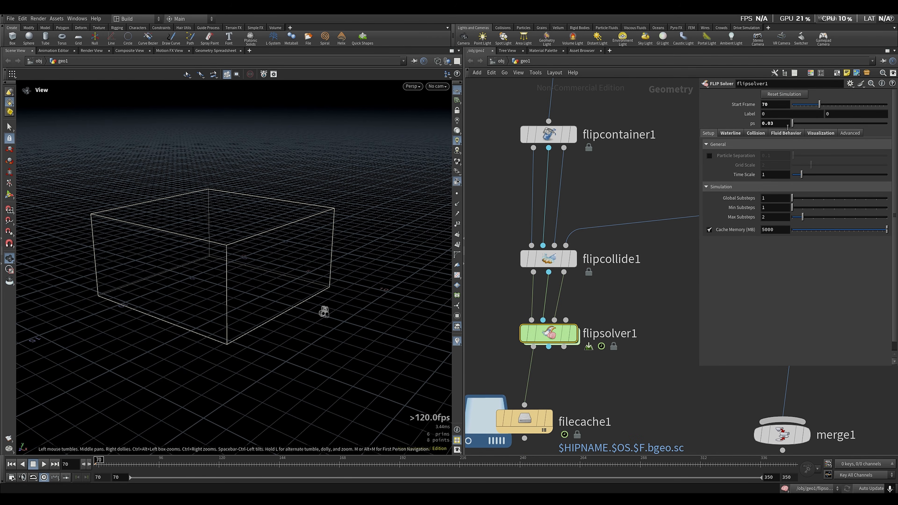
scroll(649, 309, down, 3)
middle_drag(677, 300, 642, 282)
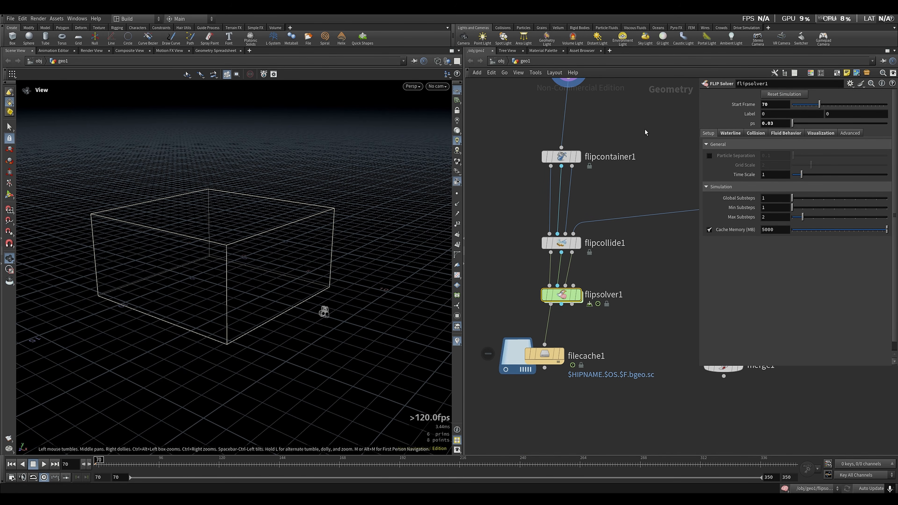
click(562, 157)
middle_drag(617, 319, 619, 292)
drag(656, 314, 503, 248)
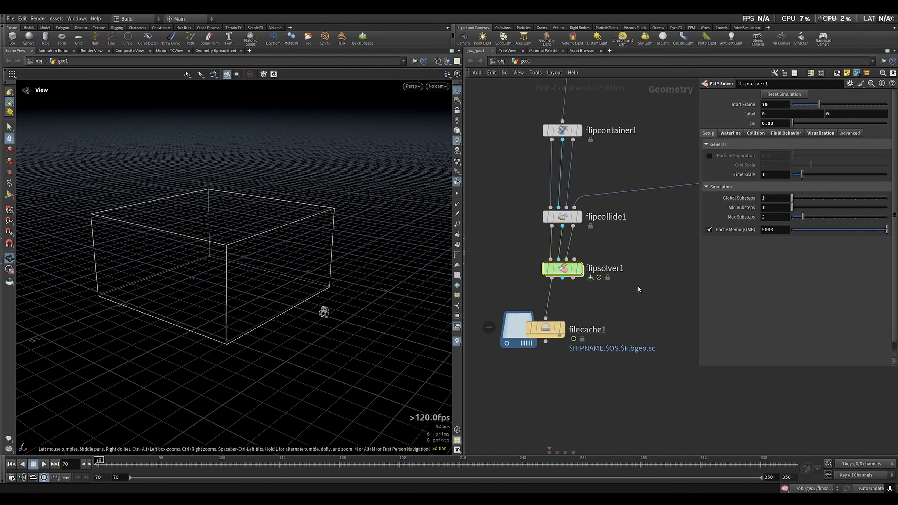
Step: Display flipsolver1's fluid in the viewport and examine its Waterline and Boundary Conditions settings
middle_drag(642, 319, 631, 285)
click(730, 133)
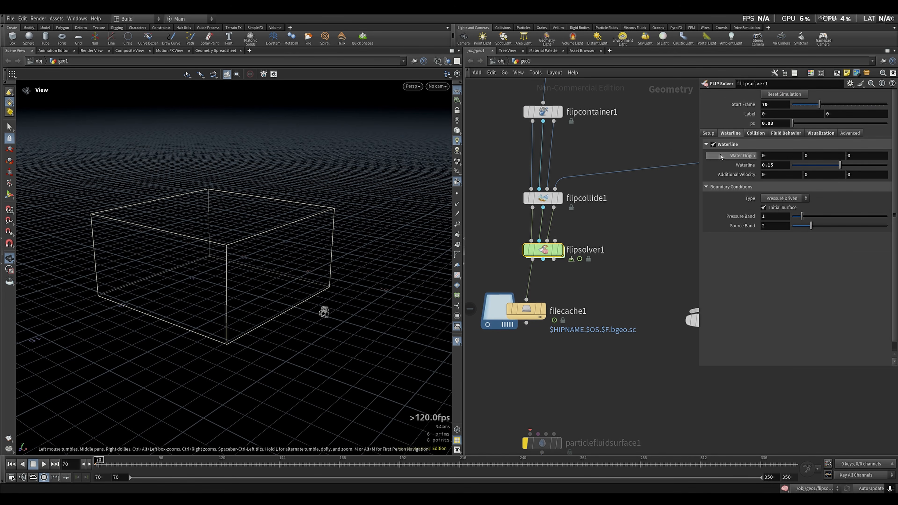
click(560, 250)
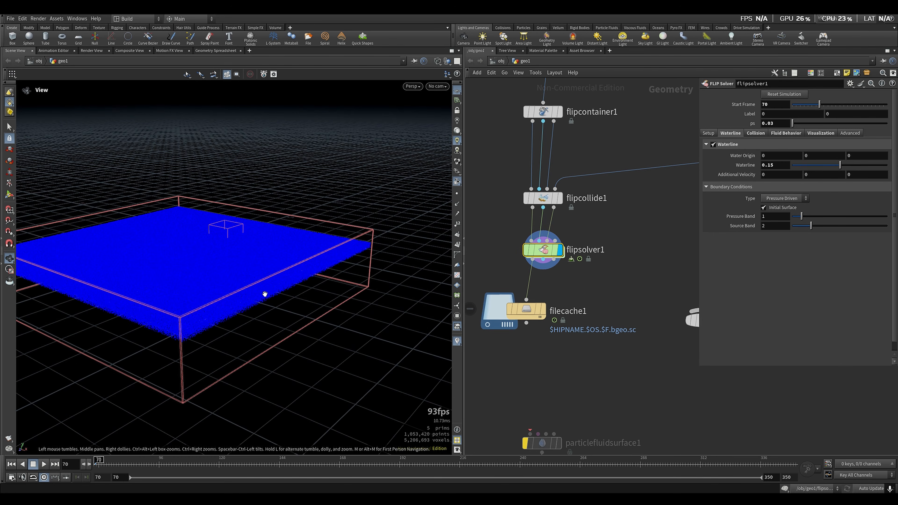
drag(265, 294, 249, 313)
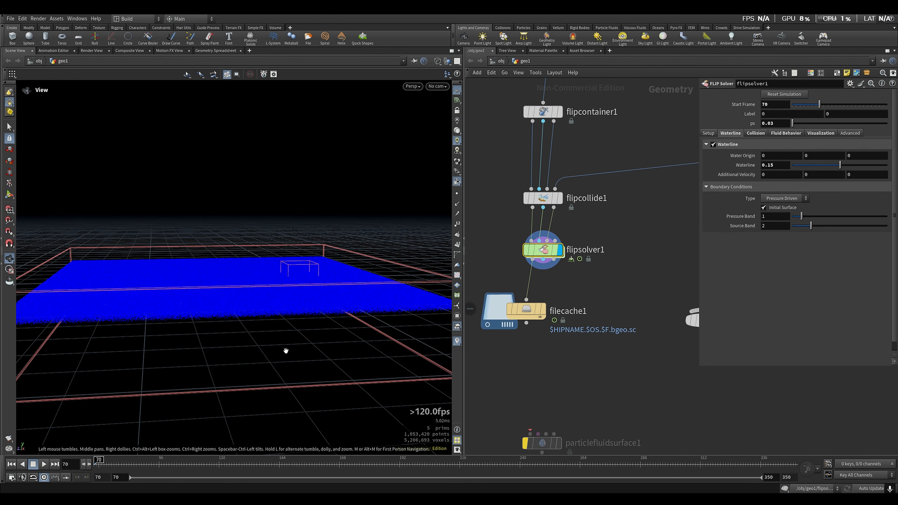
middle_drag(600, 271, 598, 290)
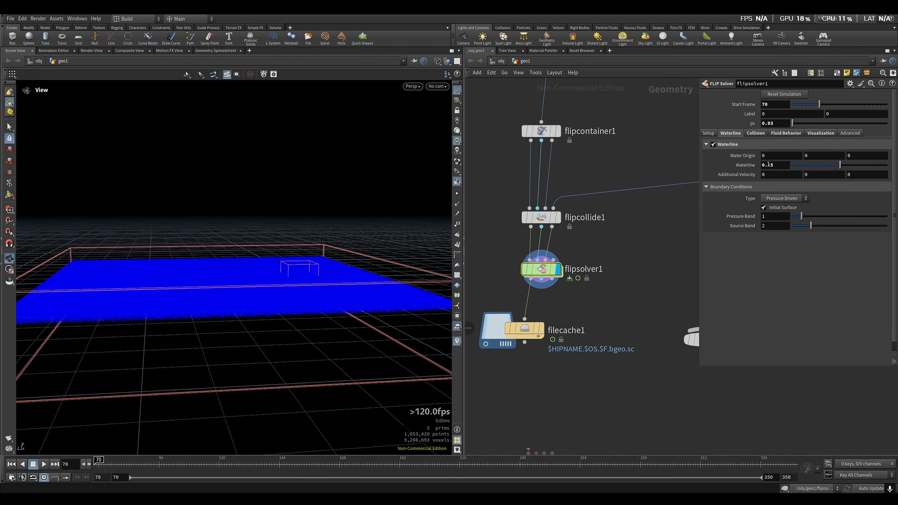
Step: Examine flipsolver1's Collision, Fluid Behavior and Visualization settings, including the Particle Collisions options
click(757, 134)
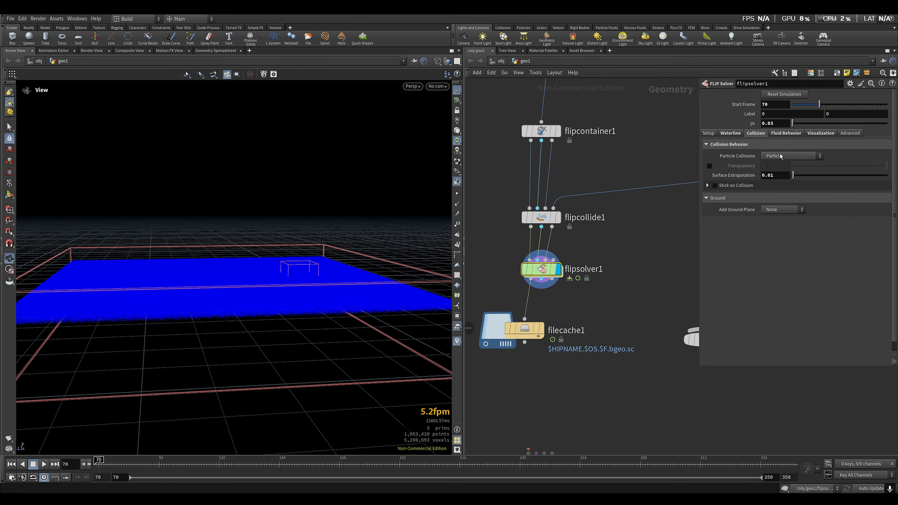
click(780, 156)
click(792, 173)
click(798, 133)
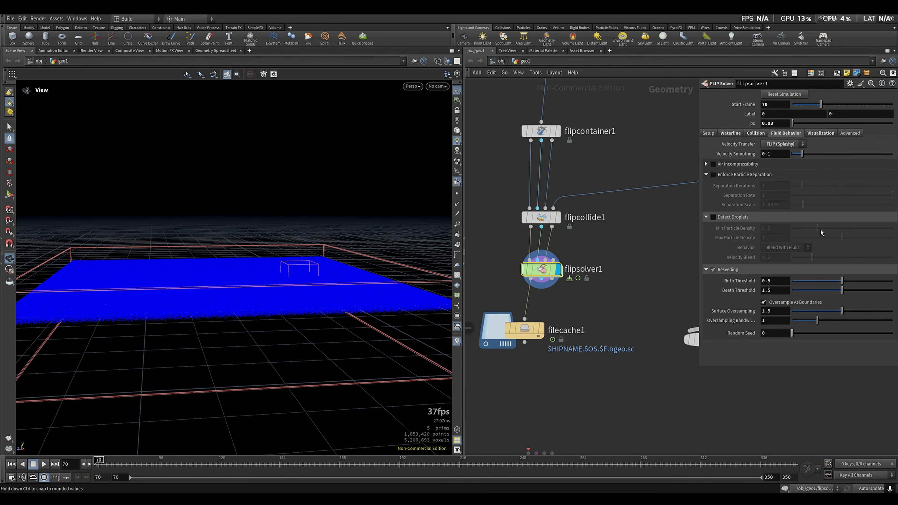
click(819, 134)
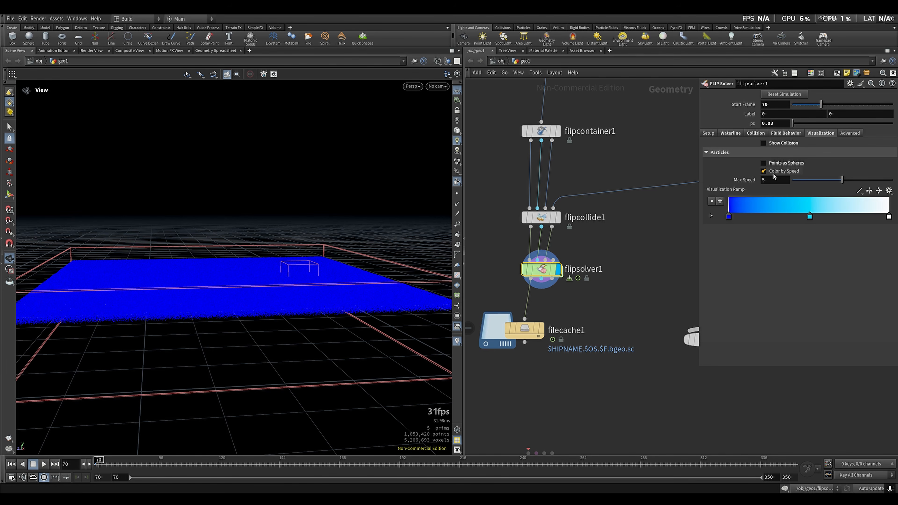
Step: Try to simulate flipsolver1's fluid live up to frame 85
scroll(294, 277, down, 3)
scroll(293, 278, down, 1)
click(132, 463)
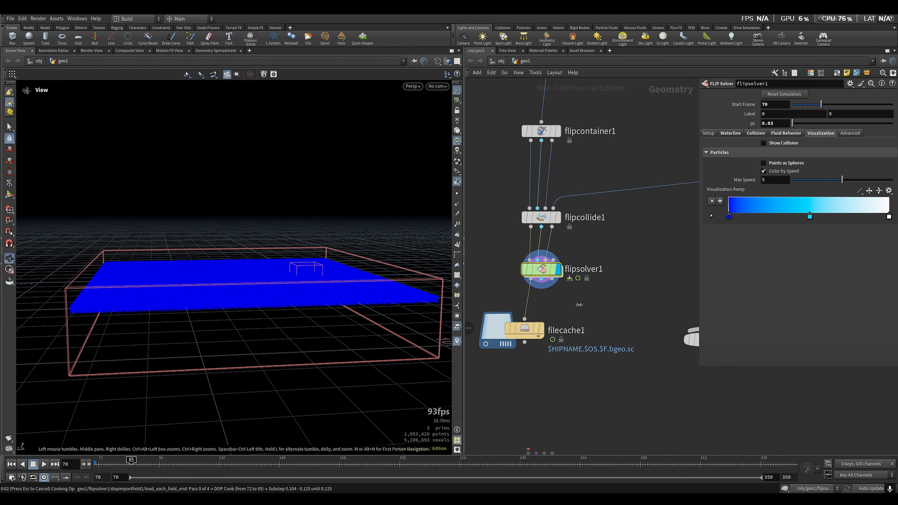
key(Escape)
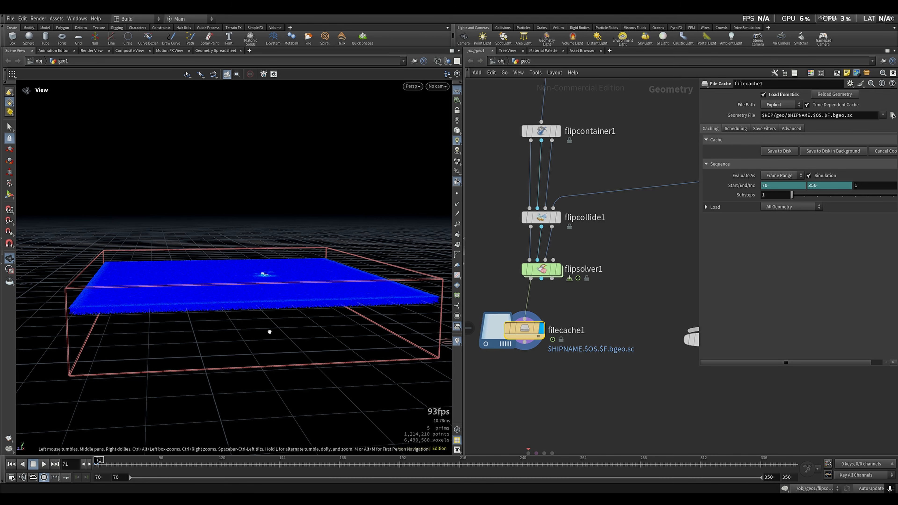
Step: Scrub filecache1's cached simulation to frame 117 and inspect the splash on the fluid surface
drag(269, 332, 283, 353)
drag(99, 462, 211, 463)
scroll(191, 247, up, 3)
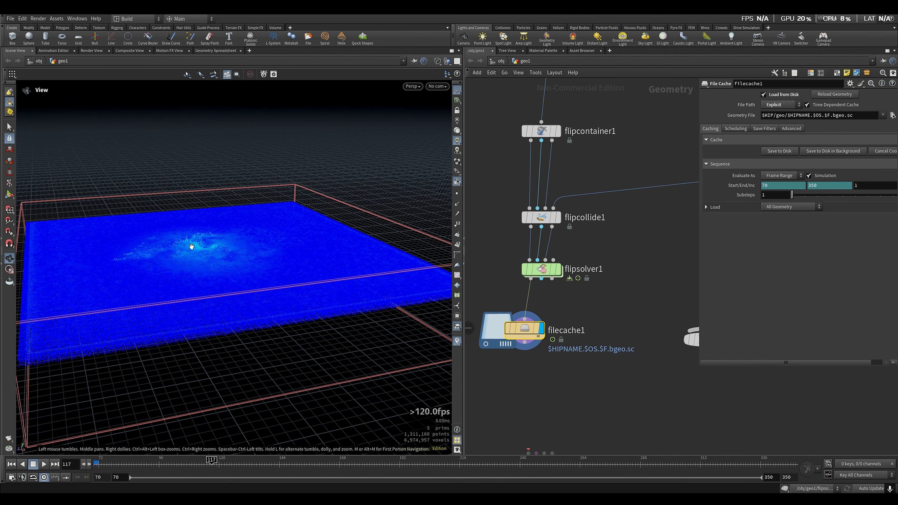
drag(192, 246, 274, 300)
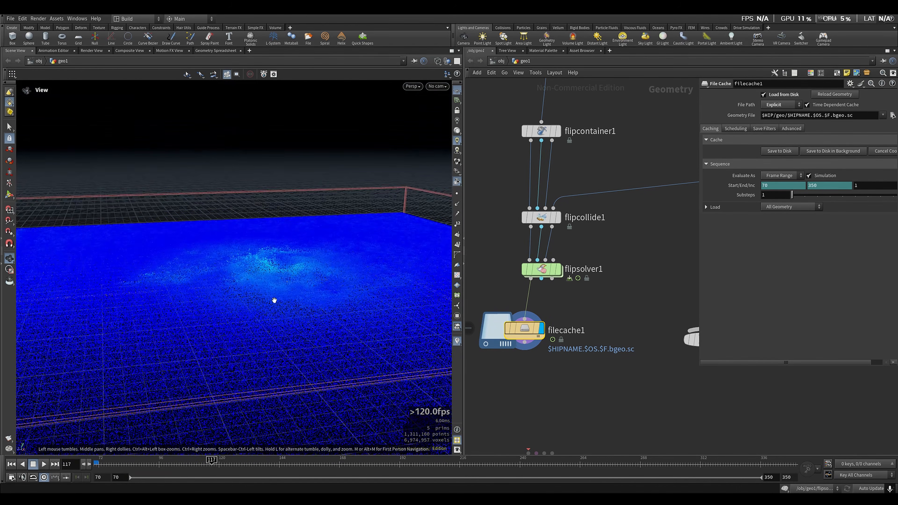
middle_drag(275, 300, 222, 246)
Step: Reposition filecache1 under flipsolver1 in the network and show its caching parameters
click(541, 269)
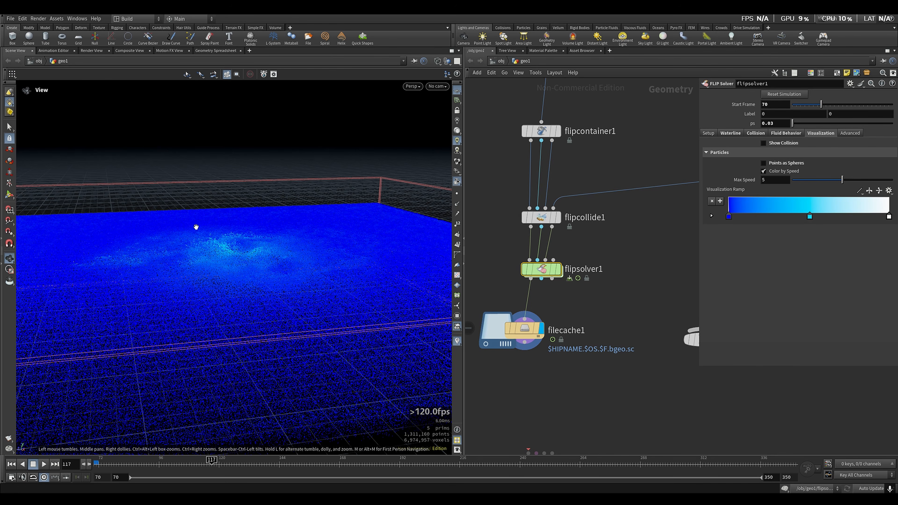
middle_drag(350, 403, 340, 333)
drag(524, 336, 549, 356)
middle_drag(610, 248, 631, 229)
drag(632, 229, 509, 275)
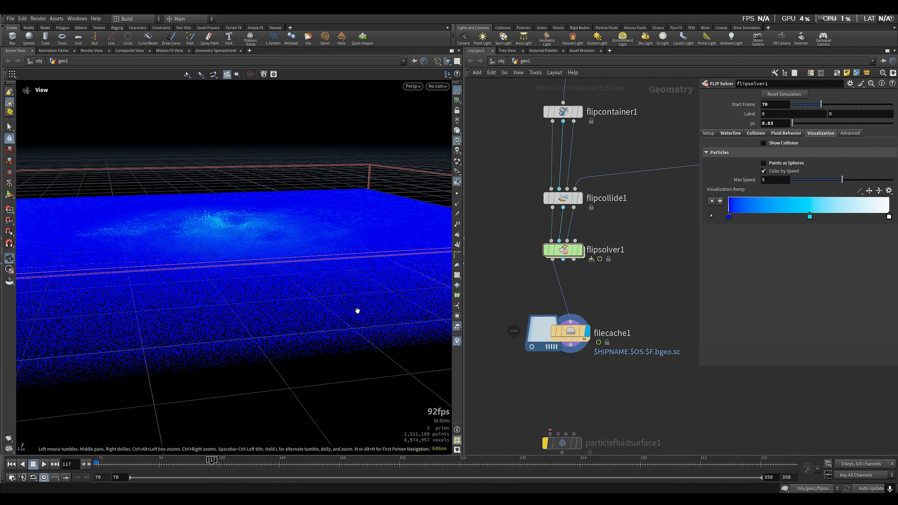
drag(608, 230, 535, 276)
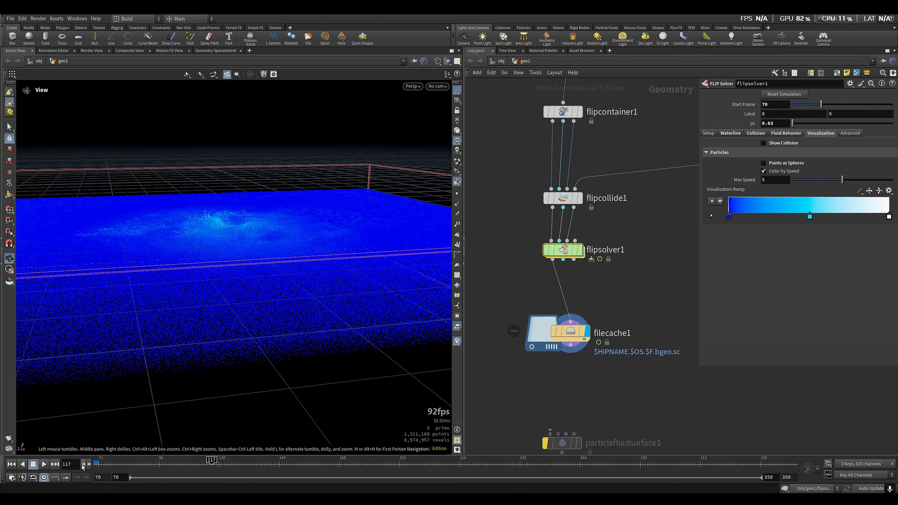
click(626, 332)
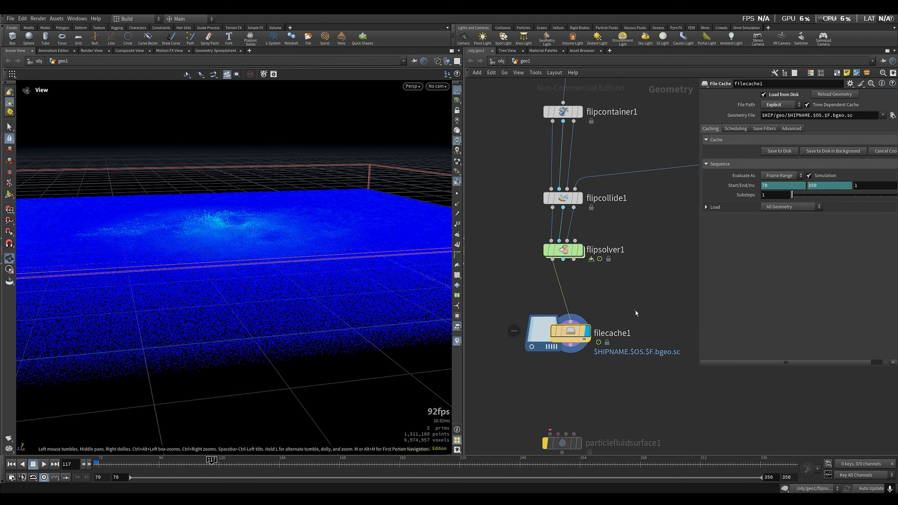
Step: Search the available geometry nodes for File Cache
middle_drag(655, 279, 559, 294)
key(Tab)
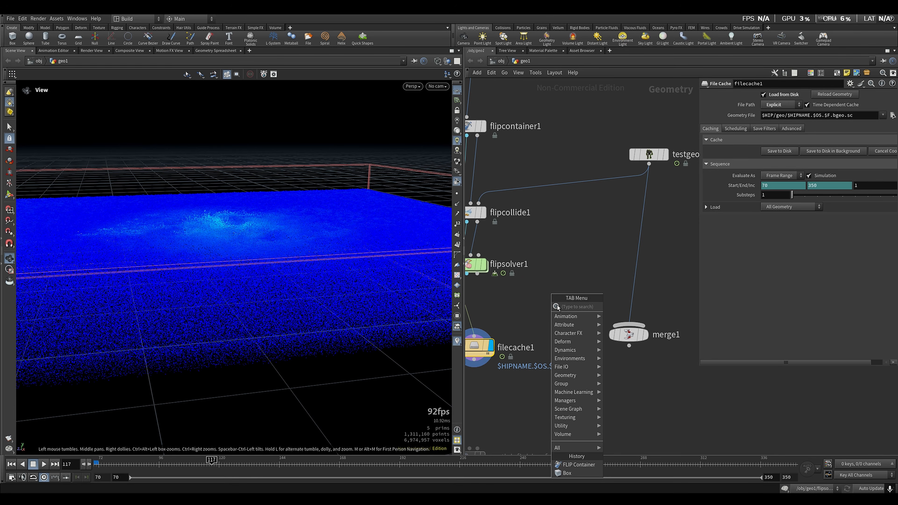
text(file)
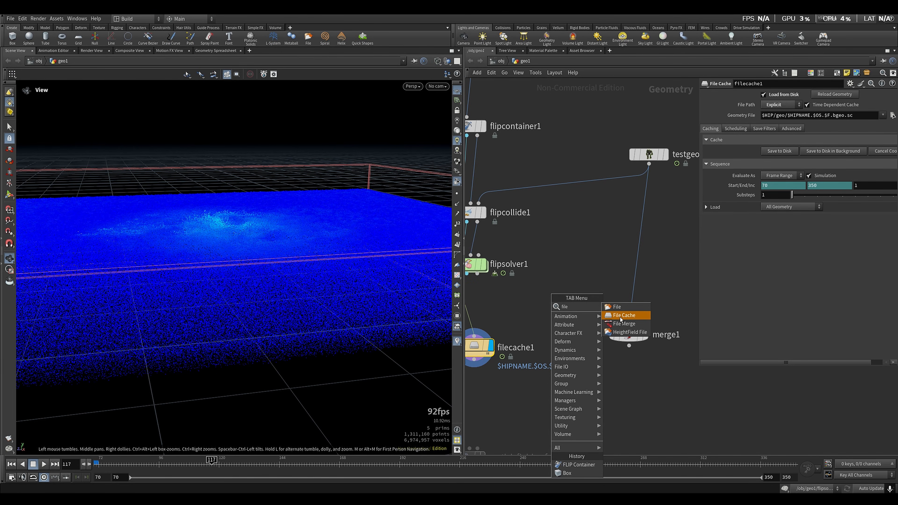
click(503, 304)
Step: Browse the $HIP/geo/ folder for filecache1's Geometry File, then dismiss the file chooser without choosing a file
mouse_move(528, 318)
middle_down()
mouse_move(615, 258)
mouse_move(606, 261)
middle_up()
drag(606, 261, 491, 334)
middle_drag(652, 270, 622, 305)
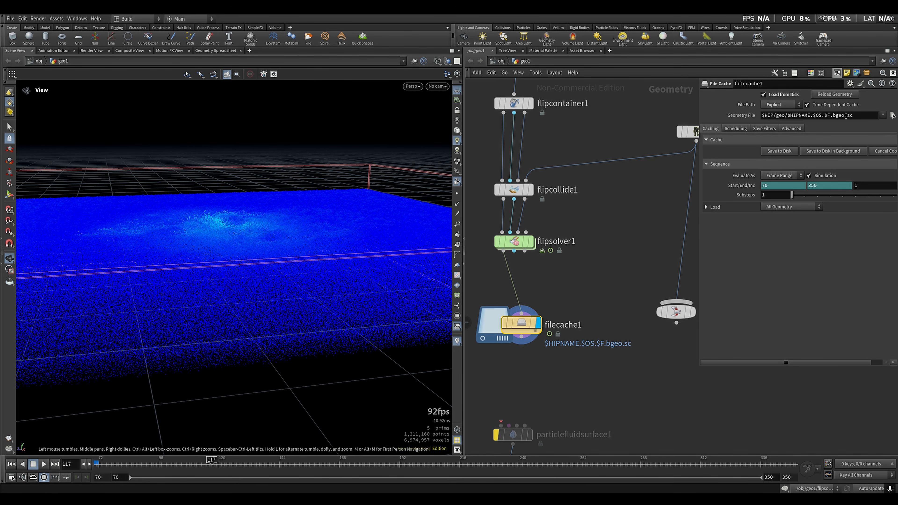
click(893, 115)
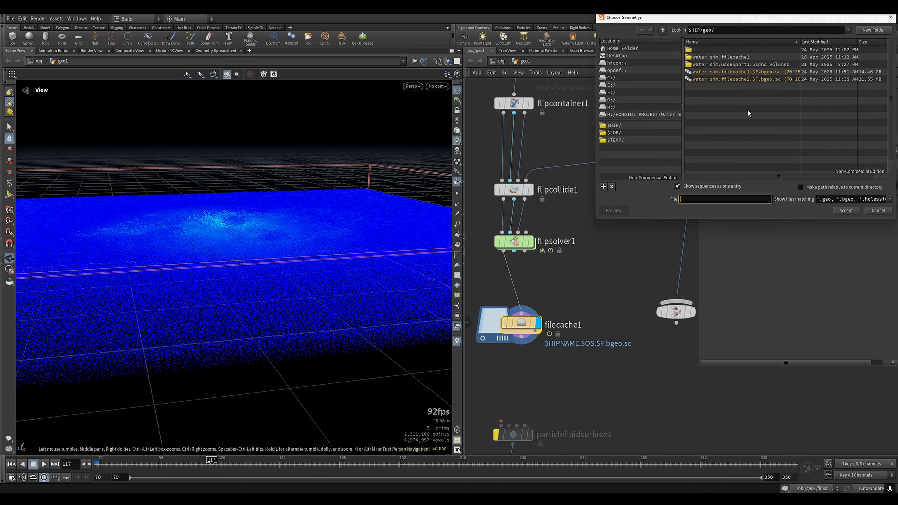
click(883, 213)
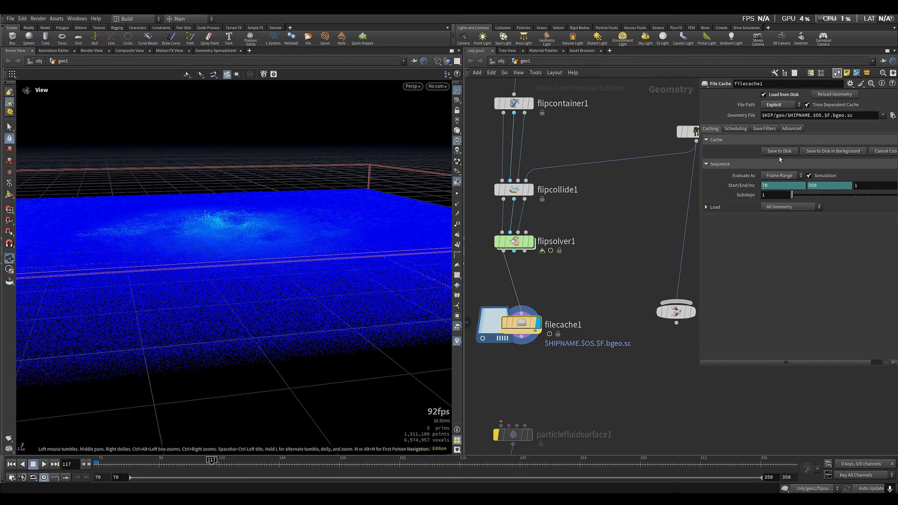
Step: Scrub the cached simulation to frame 89
scroll(681, 204, down, 3)
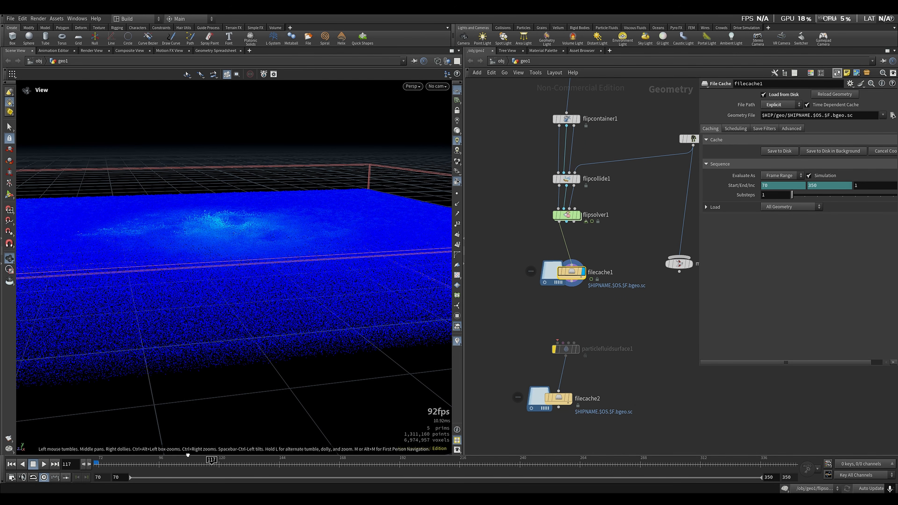
drag(186, 454, 145, 464)
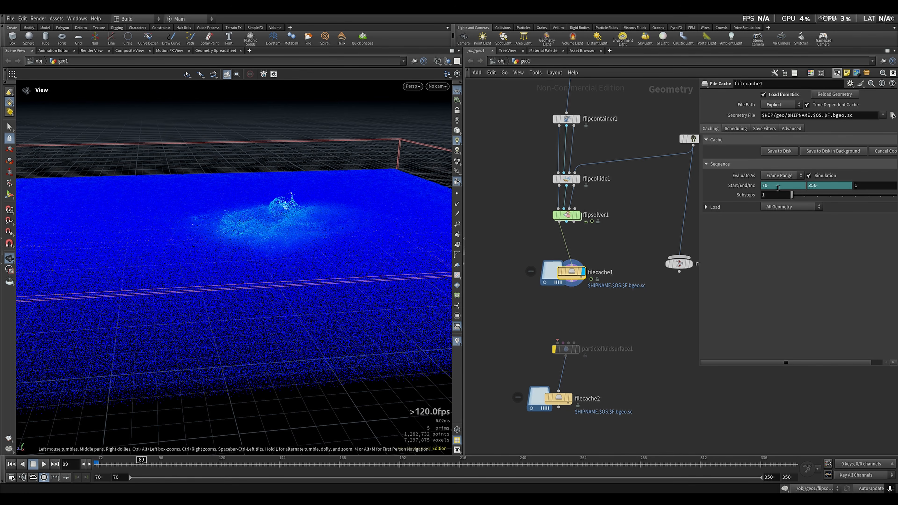
click(570, 304)
Step: Wire filecache1's output into merge1, placed beside it, and display the merged result
middle_drag(617, 328, 515, 296)
scroll(552, 280, up, 3)
drag(634, 240, 608, 320)
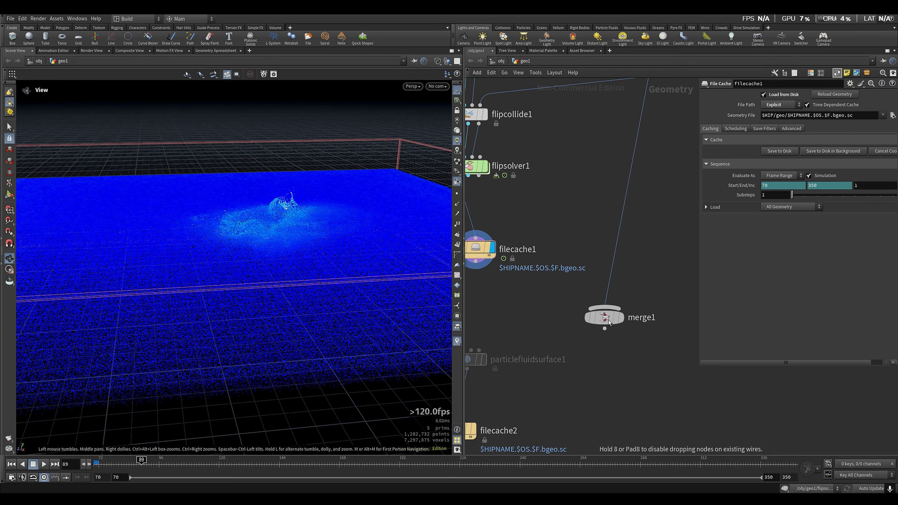
middle_drag(483, 286, 550, 288)
drag(543, 263, 674, 312)
middle_drag(685, 321, 589, 291)
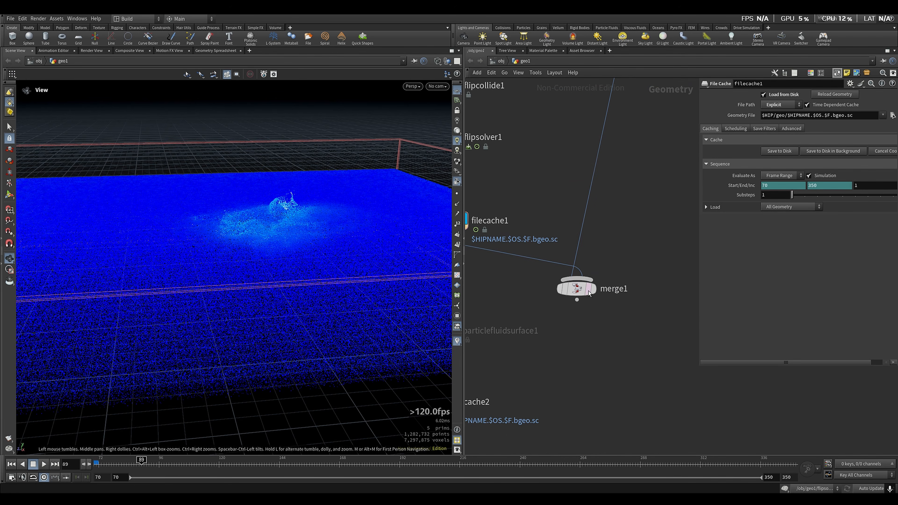
click(594, 289)
Step: Play the merged crag and fluid animation and inspect the interaction from several angles
drag(276, 212, 357, 212)
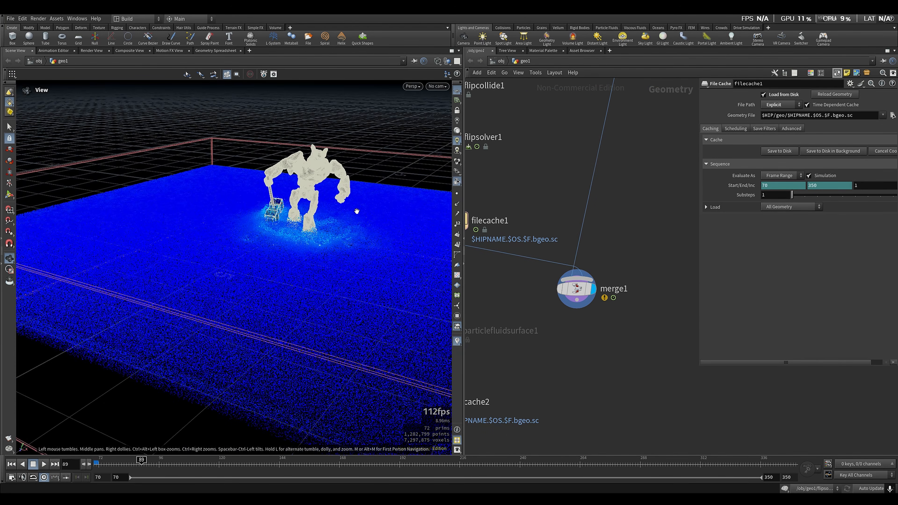
middle_drag(356, 211, 282, 227)
right_drag(283, 227, 252, 228)
right_drag(341, 194, 214, 301)
drag(214, 301, 305, 290)
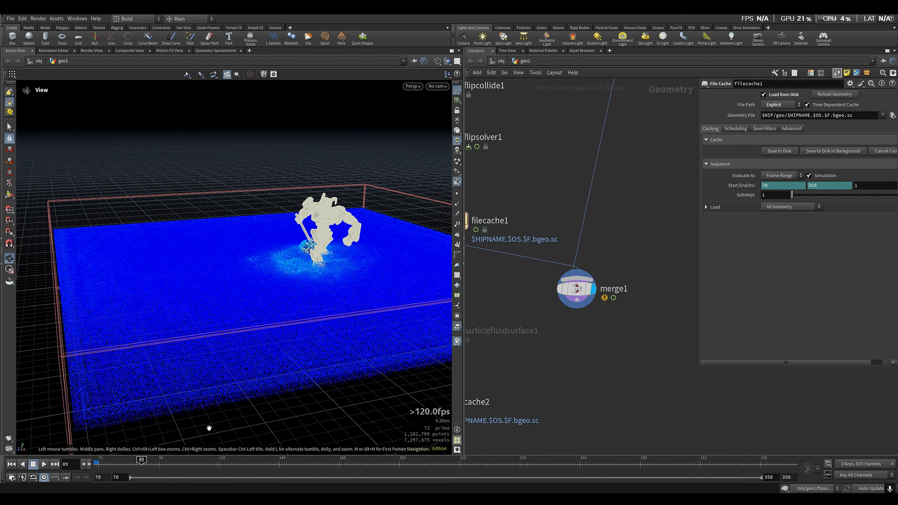
drag(141, 462, 240, 462)
key(Up)
drag(305, 295, 285, 274)
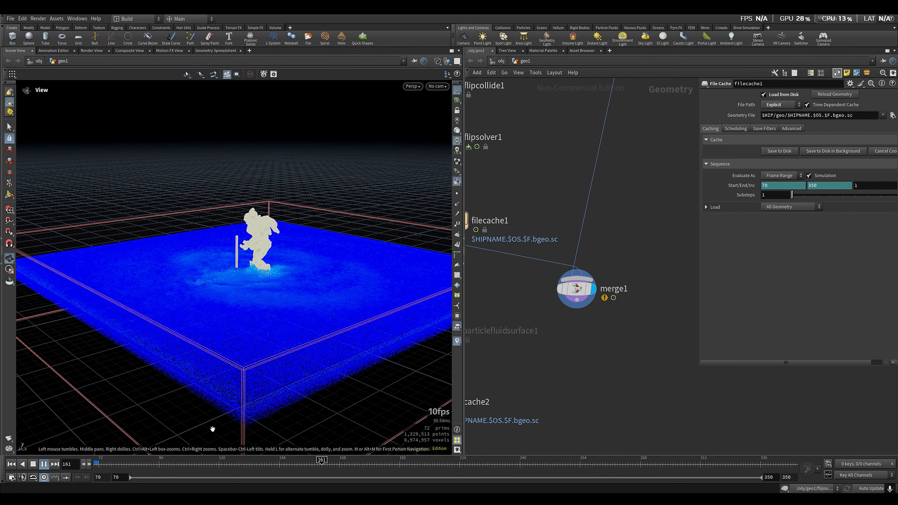
Step: Resume playback of the merged result from frame 161, view the crag's splashes from a lower angle, and stop at frame 256
key(Up)
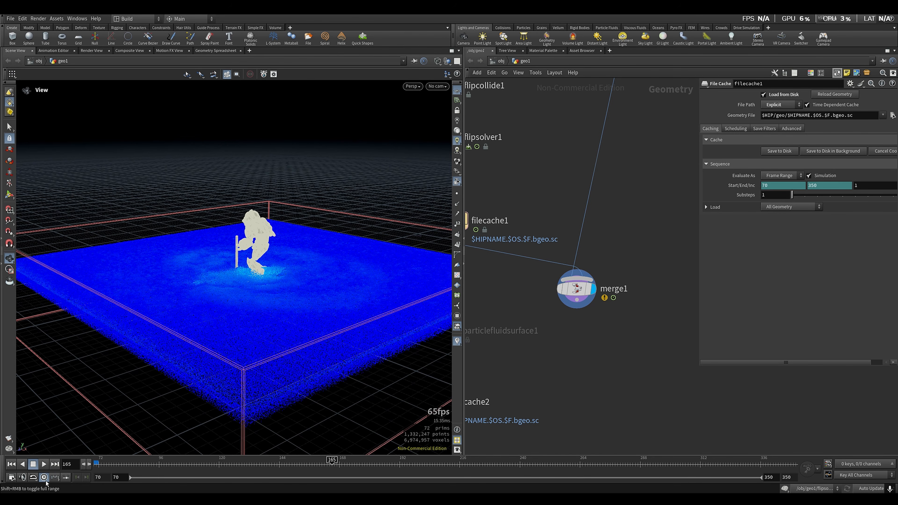
key(Up)
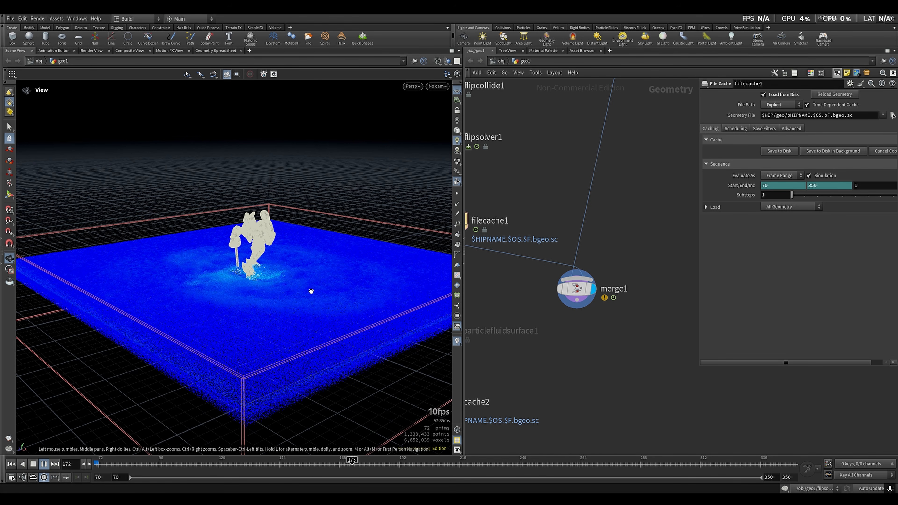
drag(310, 291, 332, 302)
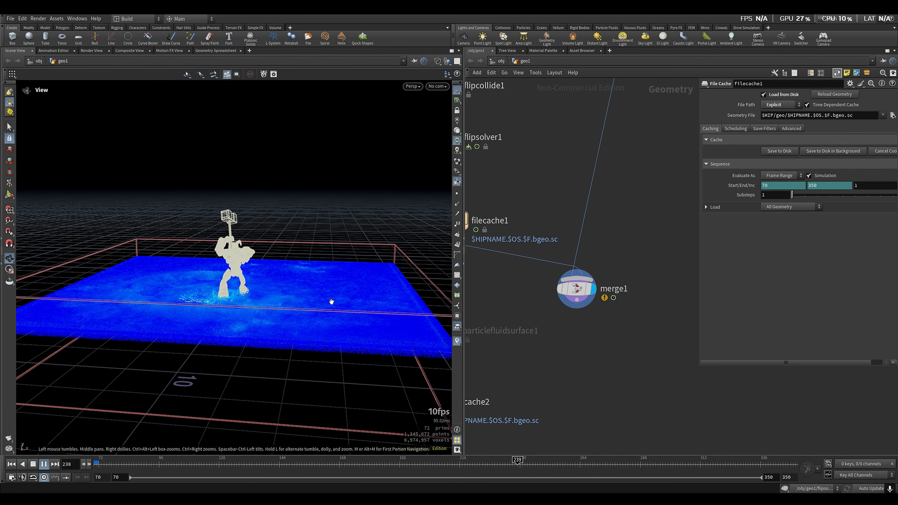
key(Up)
Step: Review the core FLIP chain by selecting flipcontainer1, flipcollide1 and flipsolver1 together, inspect the splash at frame 256, and clear the selection
scroll(683, 375, down, 4)
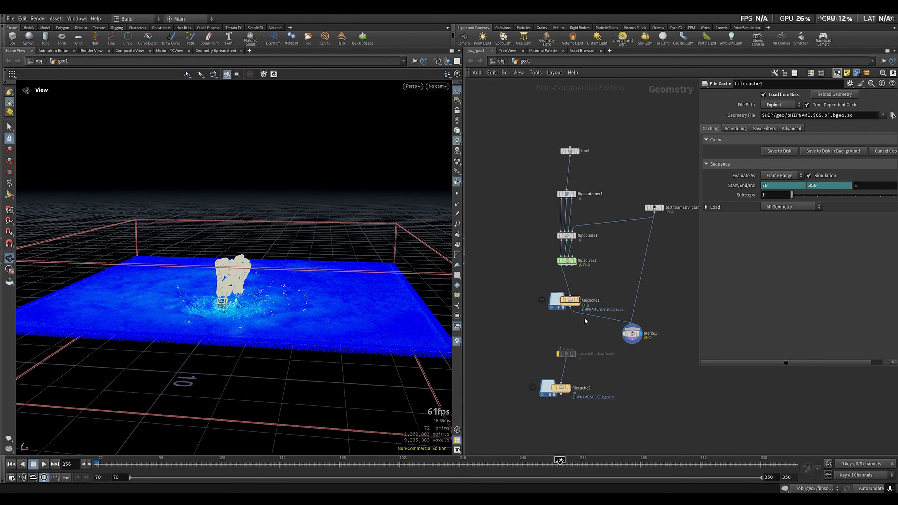
scroll(581, 235, up, 2)
drag(641, 170, 523, 369)
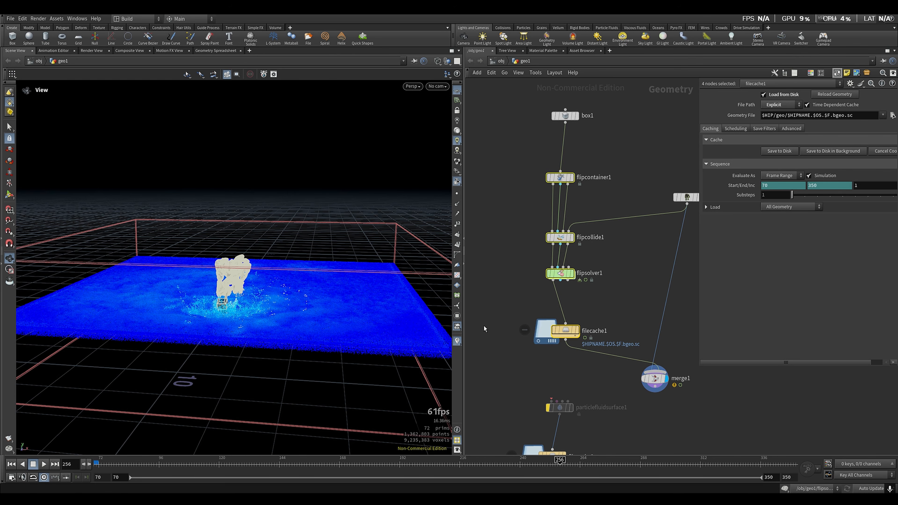
drag(634, 161, 515, 296)
drag(625, 148, 517, 279)
middle_drag(588, 294, 566, 267)
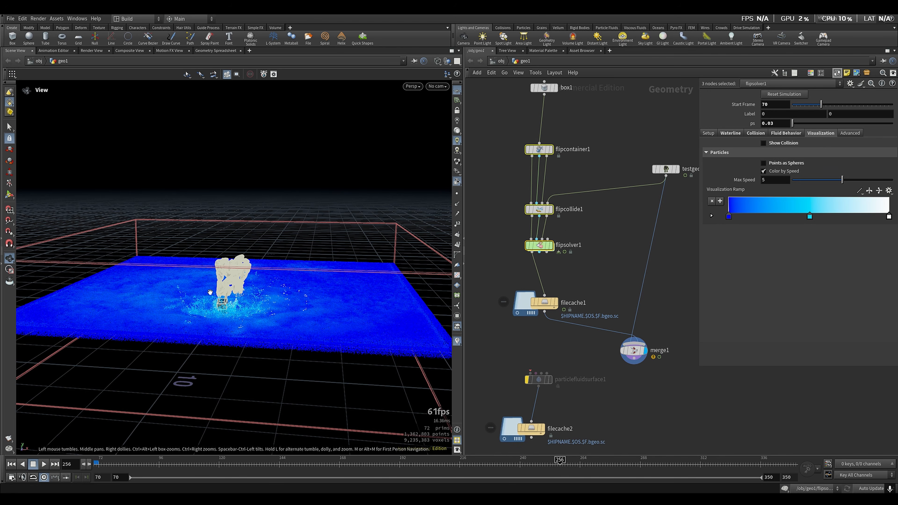
drag(279, 317, 239, 357)
middle_drag(598, 247, 604, 264)
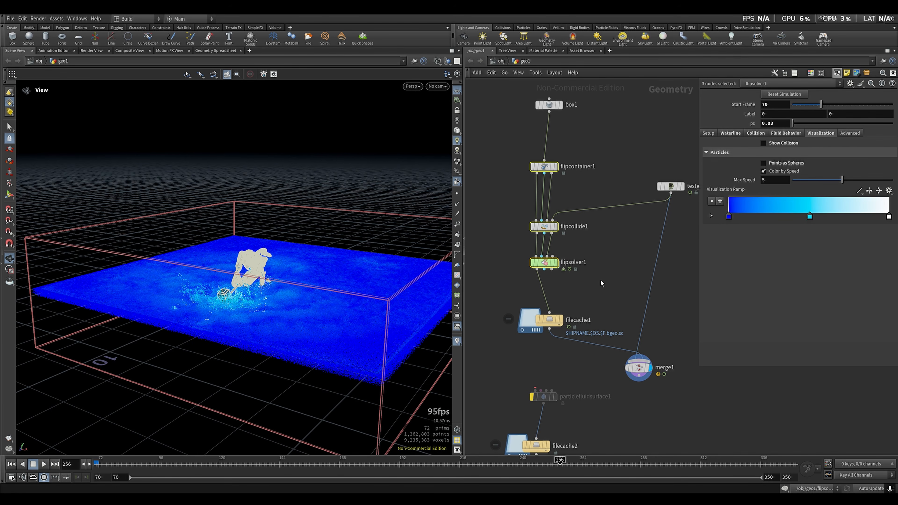
click(646, 256)
middle_drag(600, 281, 594, 299)
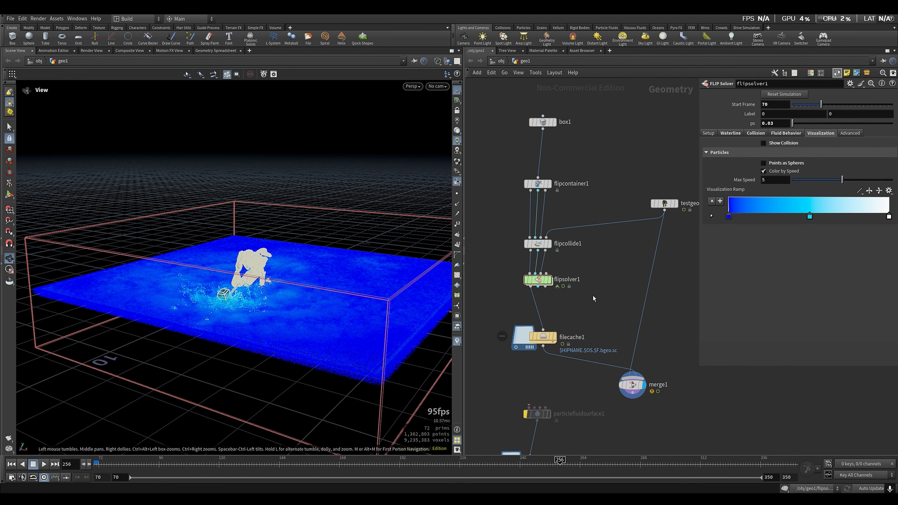
Step: Select particlefluidsurface1 and filecache2 together, and scrub the merged simulation to frame 316
middle_drag(568, 232, 568, 117)
drag(588, 278, 533, 378)
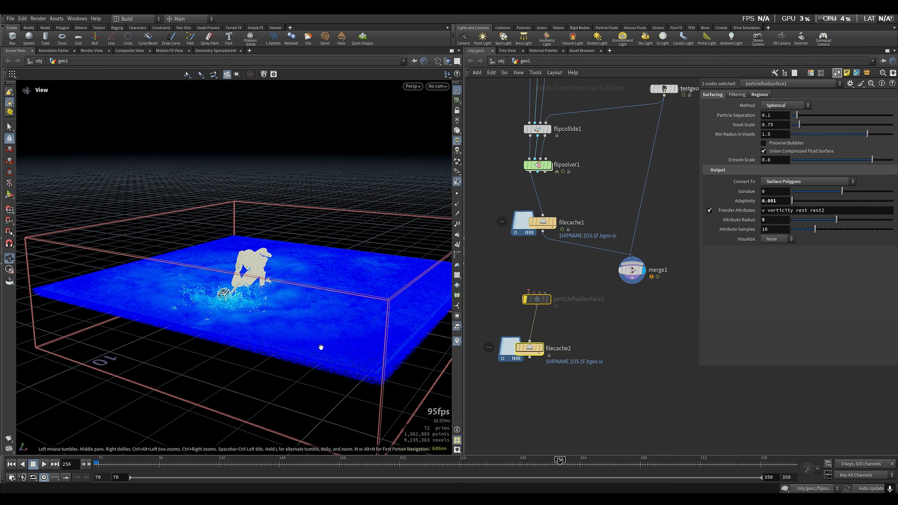
drag(562, 461, 710, 461)
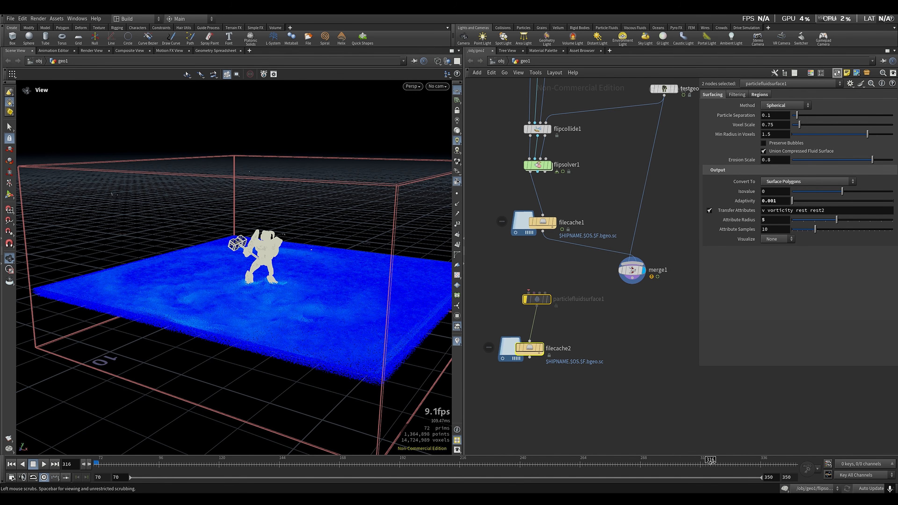